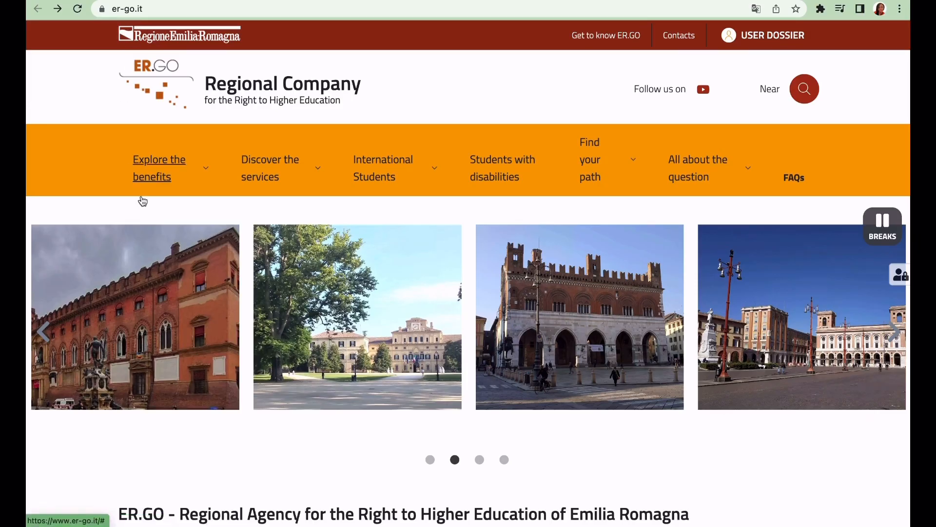
Go from the ER.GO home page through the Leggi il bando and application pages to the online benefits application service
{"action": "scroll", "coordinate": [317, 468], "scroll_direction": "down", "scroll_amount": 10}
{"action": "left_click", "coordinate": [476, 209]}
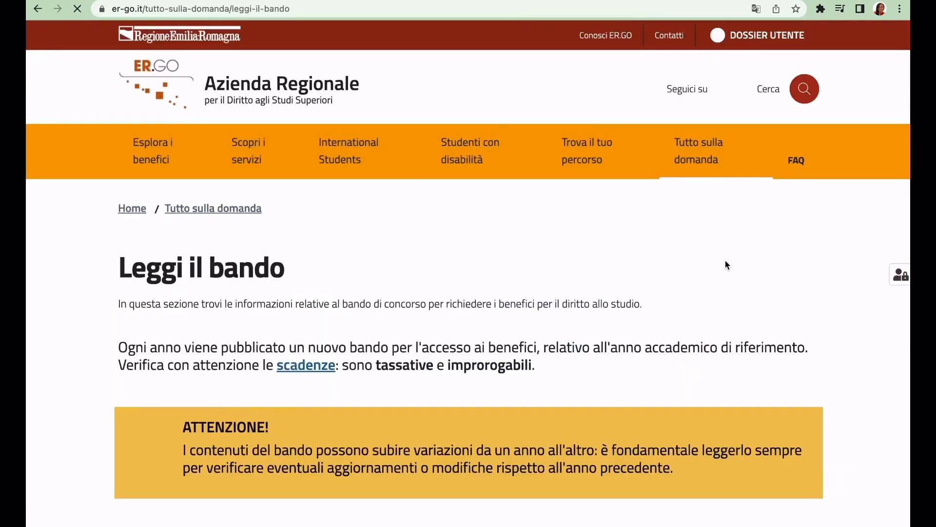
{"action": "scroll", "coordinate": [707, 298], "scroll_direction": "down", "scroll_amount": 4}
{"action": "scroll", "coordinate": [710, 302], "scroll_direction": "down", "scroll_amount": 15}
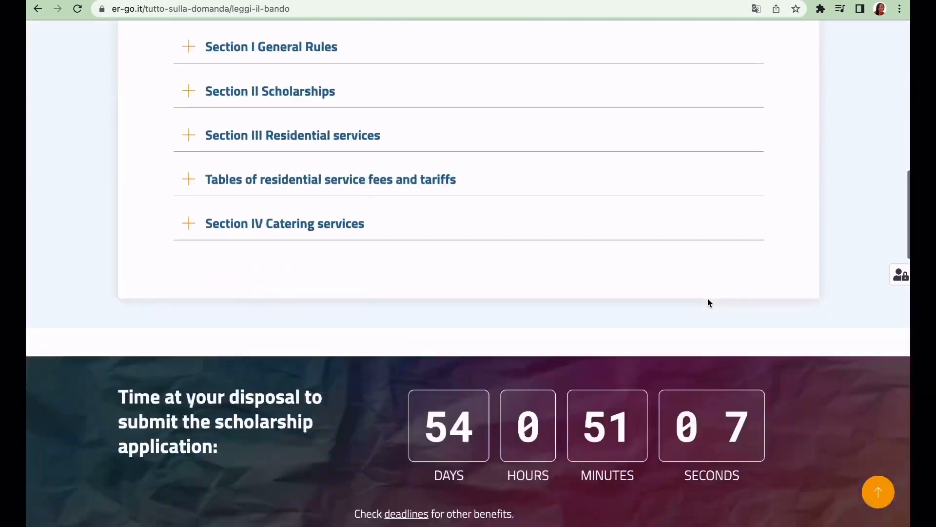
{"action": "left_click", "coordinate": [466, 444]}
{"action": "scroll", "coordinate": [744, 281], "scroll_direction": "down", "scroll_amount": 20}
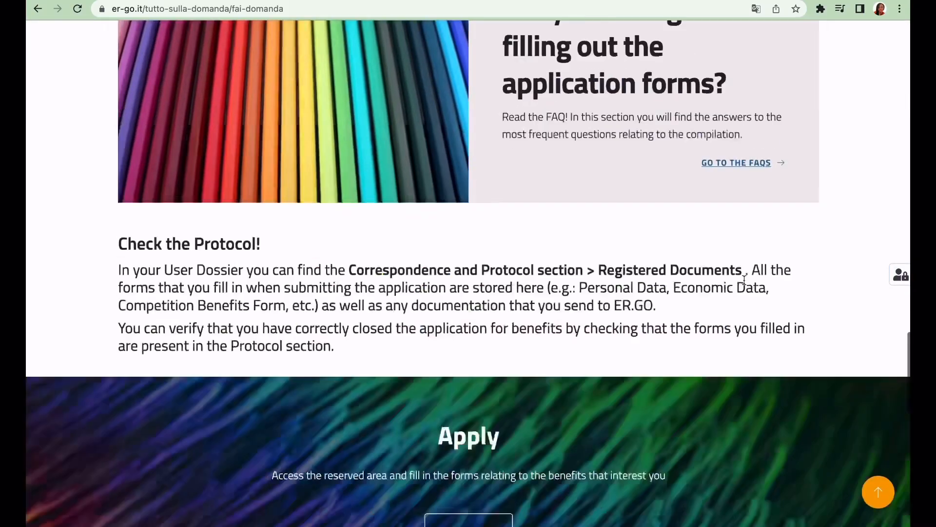
{"action": "left_click", "coordinate": [494, 318]}
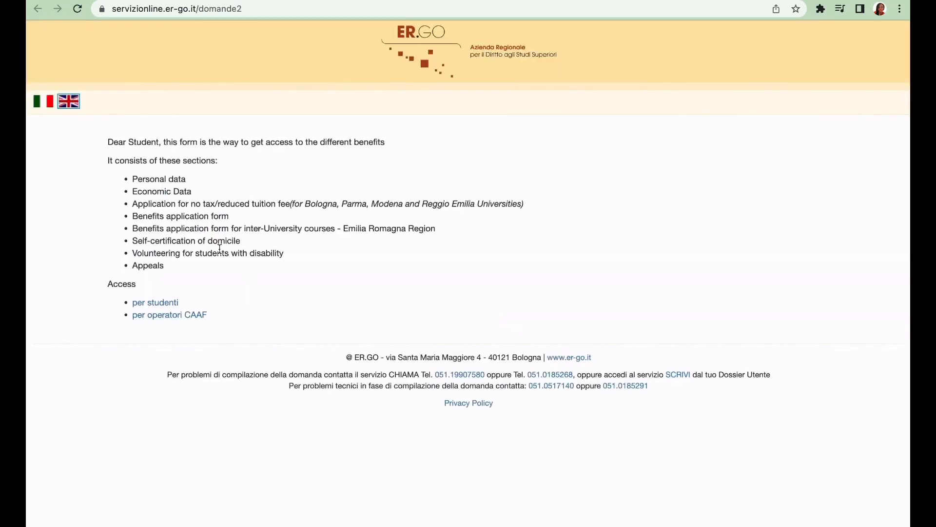
Enter the application area for students, translate the freshmen guide page into English and proceed to apply
{"action": "left_click", "coordinate": [154, 303]}
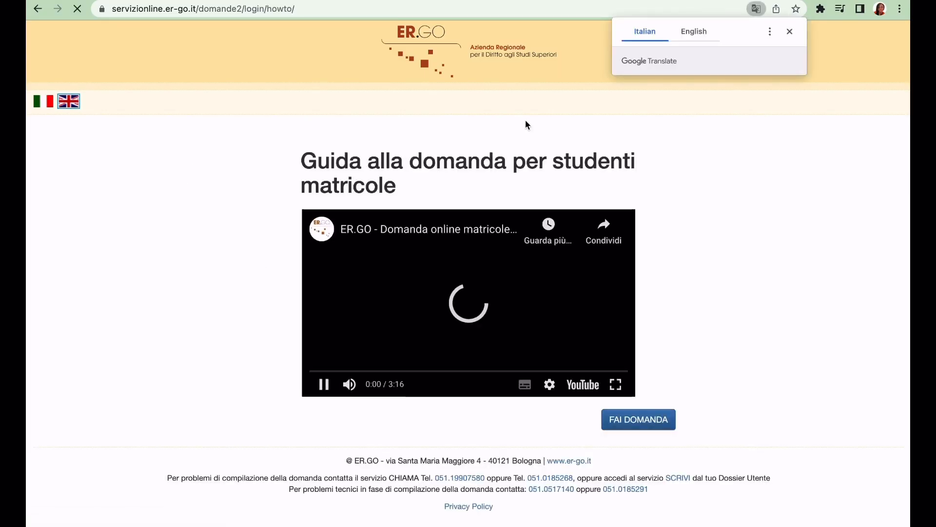
{"action": "left_click", "coordinate": [693, 31]}
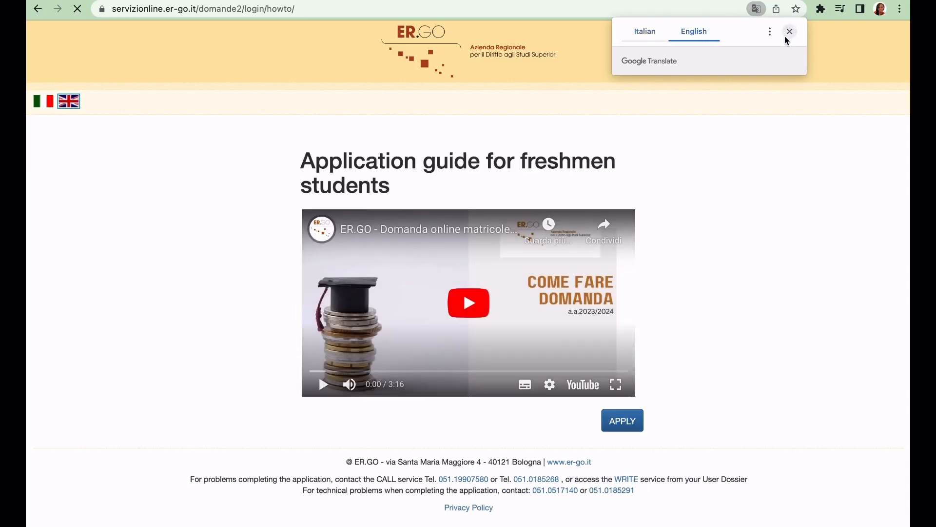
{"action": "left_click", "coordinate": [788, 34]}
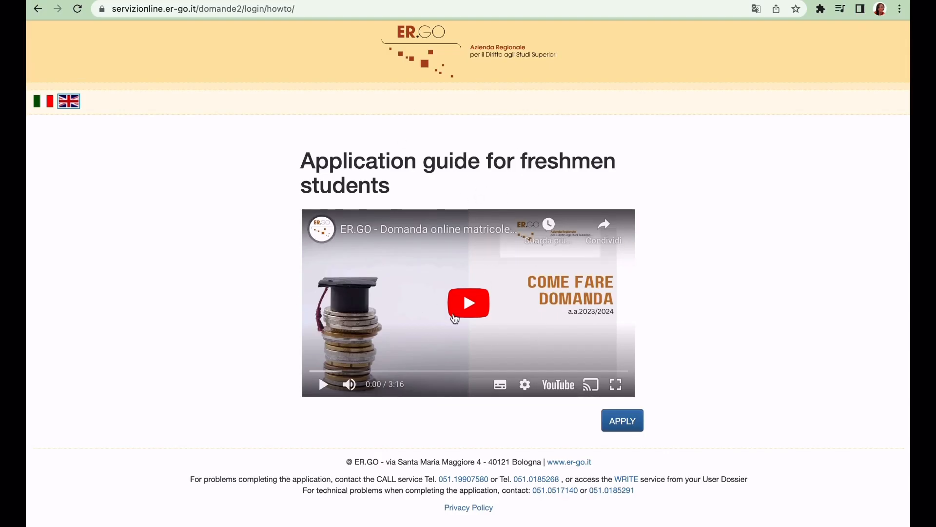
{"action": "left_click", "coordinate": [623, 424]}
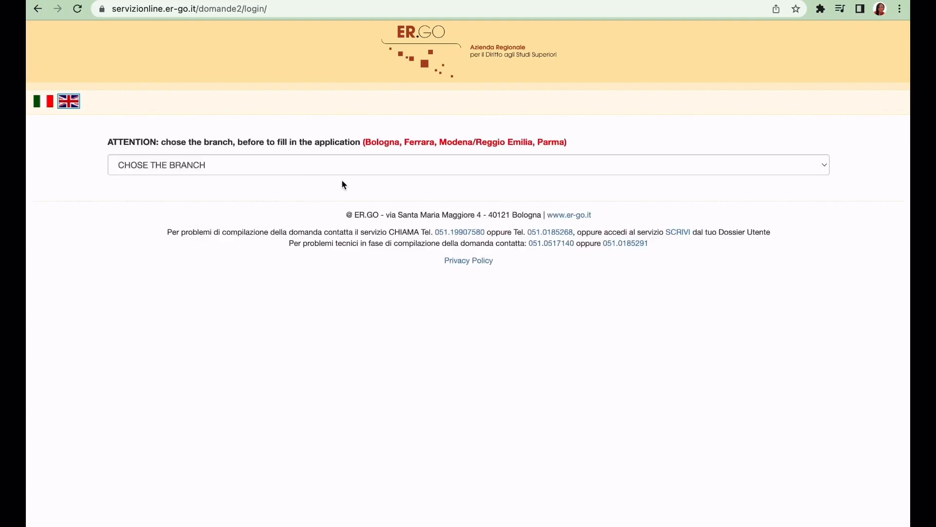
Choose the Bologna branch and access as a resident abroad with no Italian identity document, using University access credentials
{"action": "left_click", "coordinate": [356, 167]}
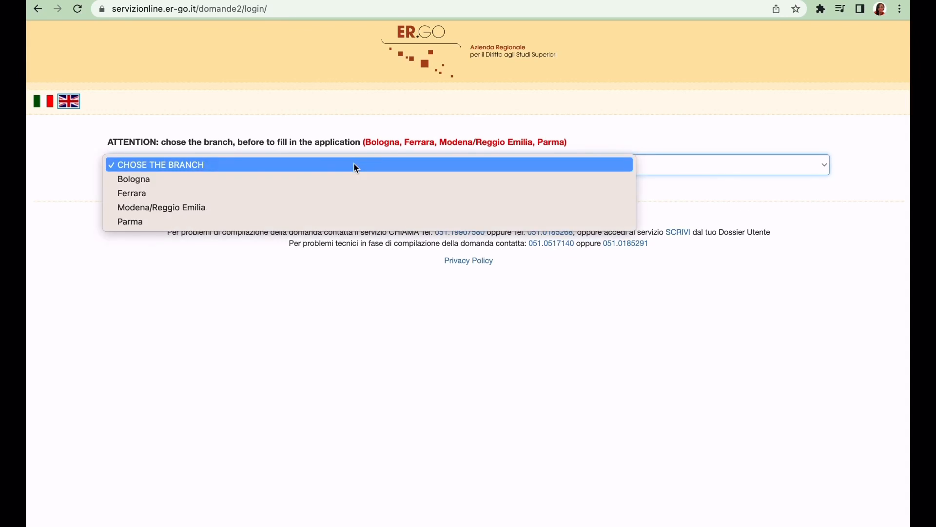
{"action": "left_click", "coordinate": [247, 180]}
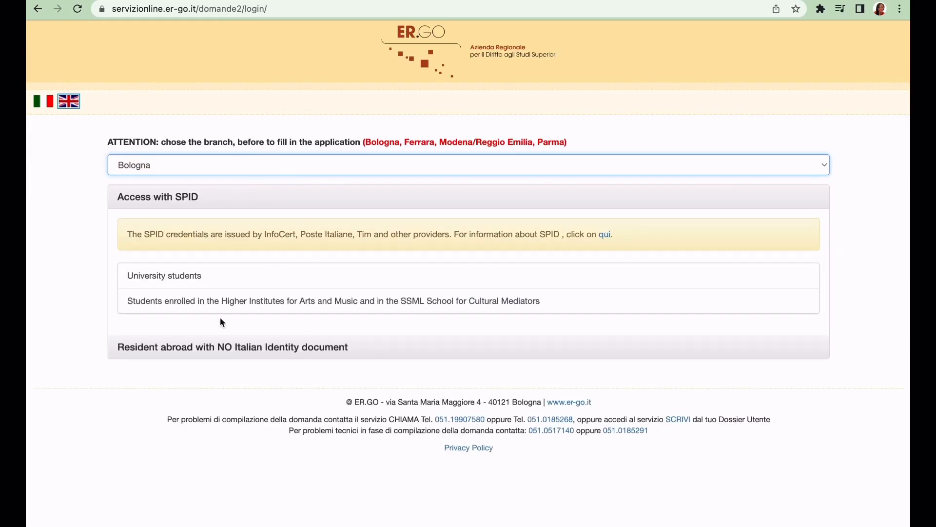
{"action": "left_click", "coordinate": [227, 347]}
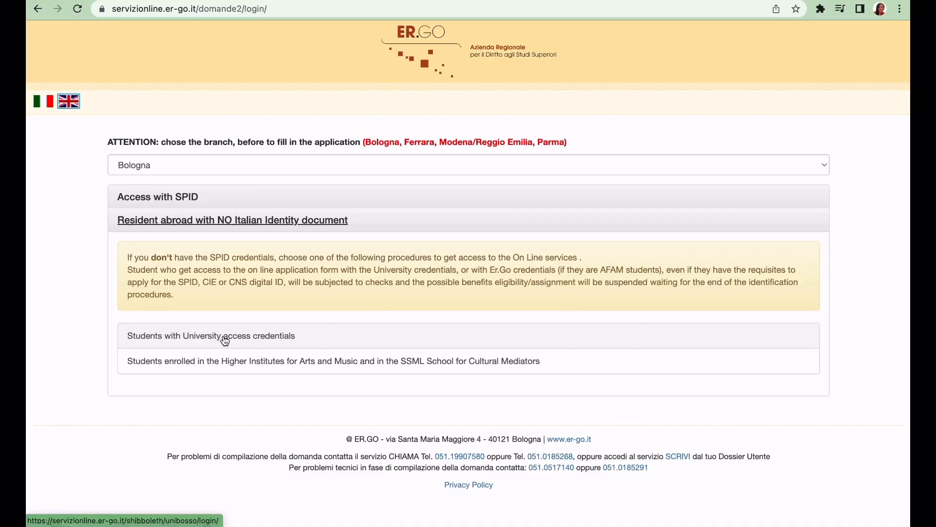
{"action": "left_click", "coordinate": [225, 340]}
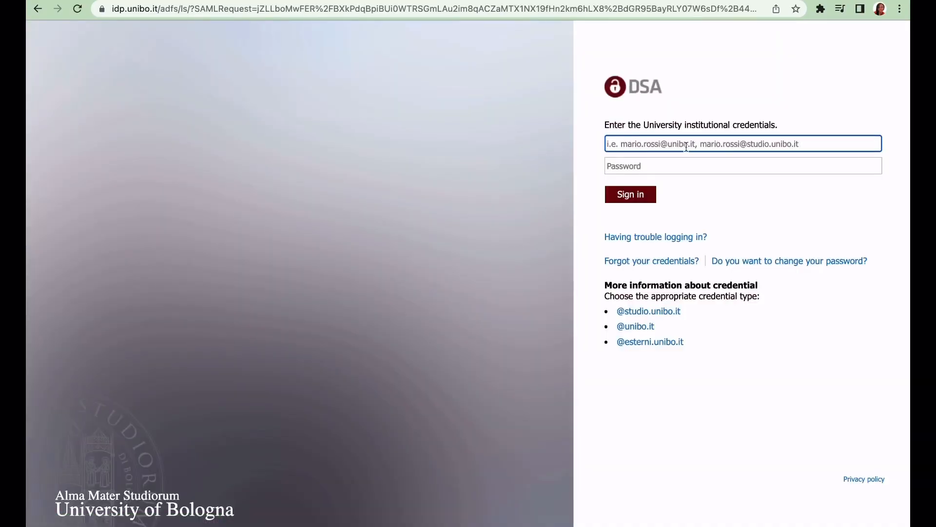
Sign in to the University of Bologna login with the institutional username and account password
{"action": "key", "text": "BackSpace"}
{"action": "key", "text": "BackSpace"}
{"action": "key", "text": "BackSpace"}
{"action": "key", "text": "BackSpace"}
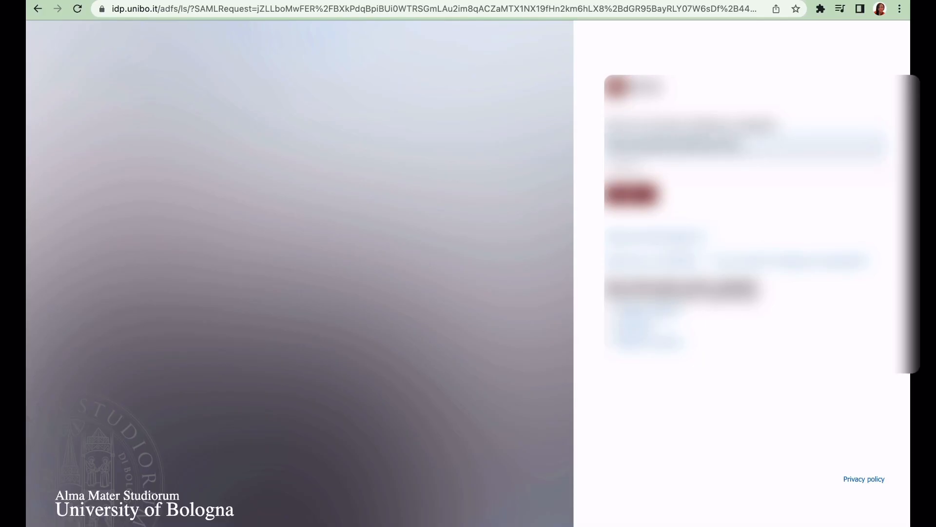
{"action": "left_click", "coordinate": [632, 195]}
{"action": "left_click", "coordinate": [629, 196]}
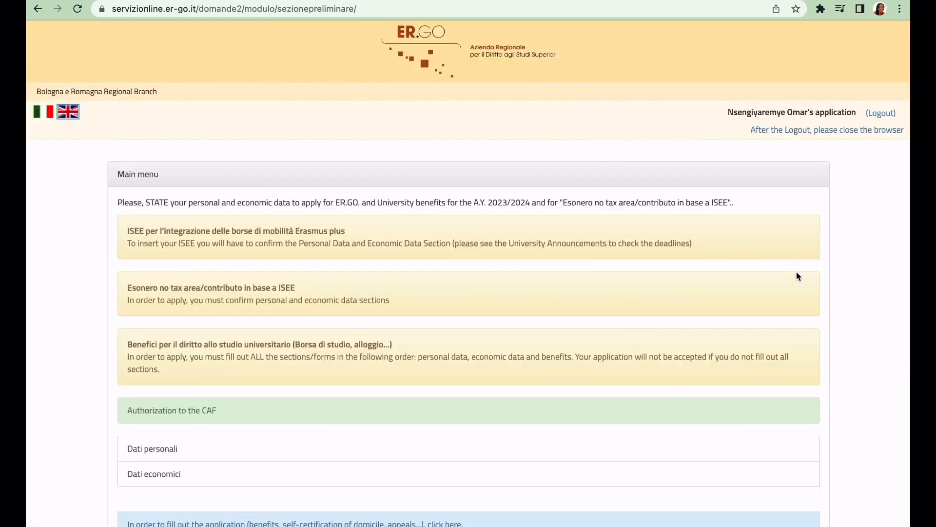
Open the Dati personali section, translate the page into English and dismiss the attention notice
{"action": "scroll", "coordinate": [847, 289], "scroll_direction": "down", "scroll_amount": 4}
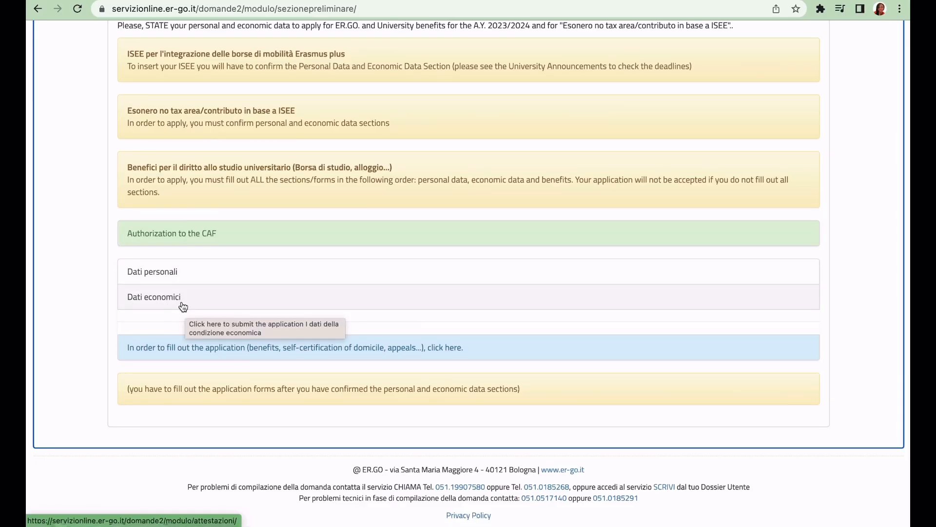
{"action": "left_click", "coordinate": [160, 275]}
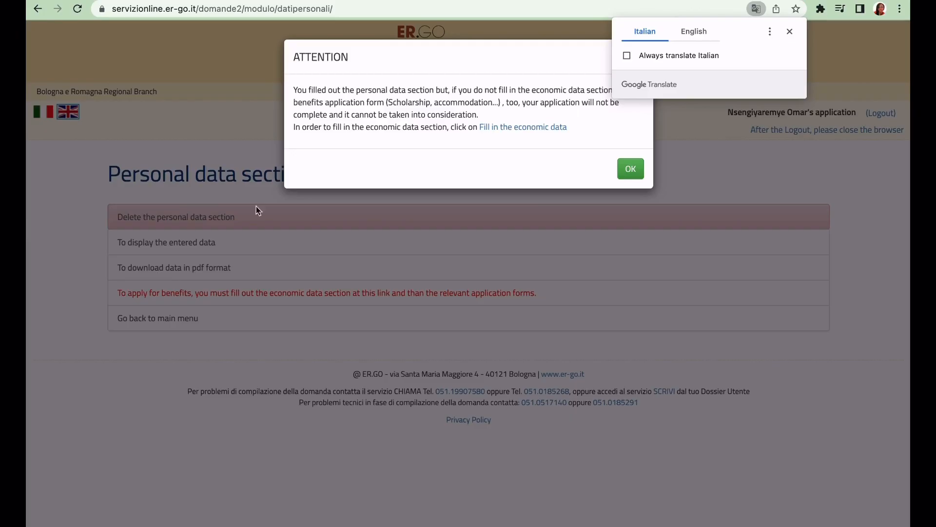
{"action": "left_click", "coordinate": [699, 31]}
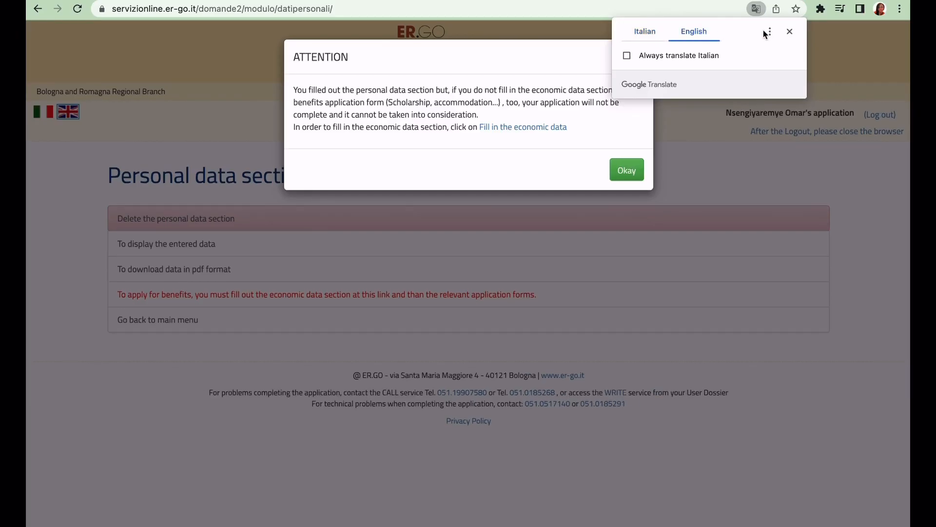
{"action": "left_click", "coordinate": [790, 32]}
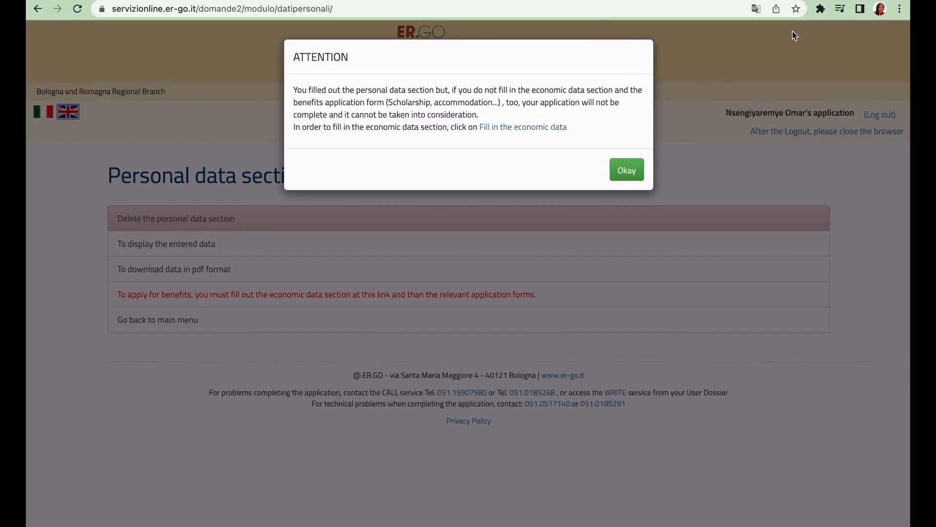
{"action": "left_click", "coordinate": [627, 170]}
Display the entered personal data for 2023/2024, review the whole form and return to the personal data section menu
{"action": "left_click", "coordinate": [219, 247]}
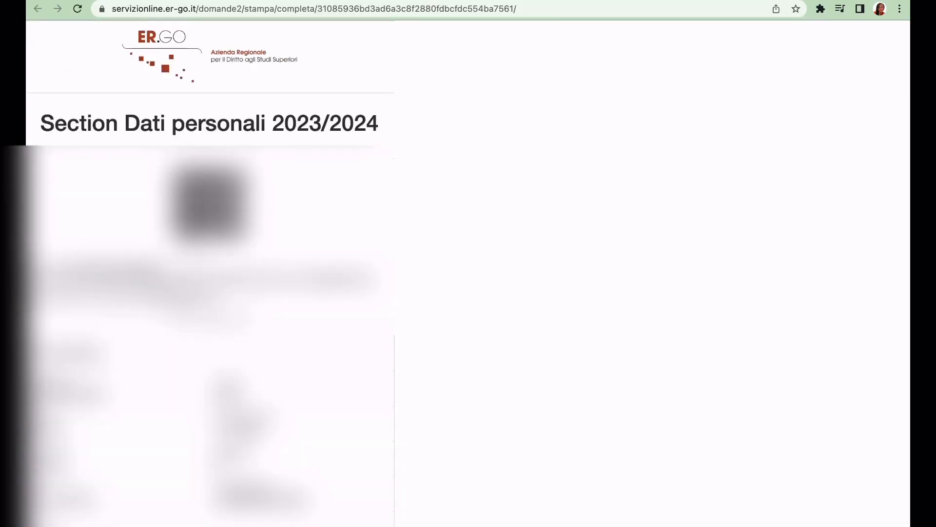
{"action": "scroll", "coordinate": [210, 273], "scroll_direction": "down", "scroll_amount": 5}
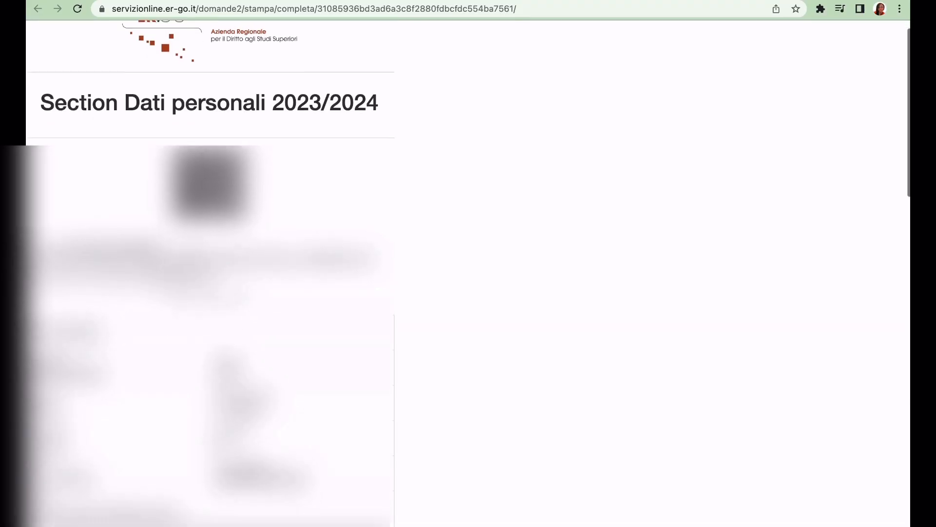
{"action": "scroll", "coordinate": [210, 273], "scroll_direction": "down", "scroll_amount": 8}
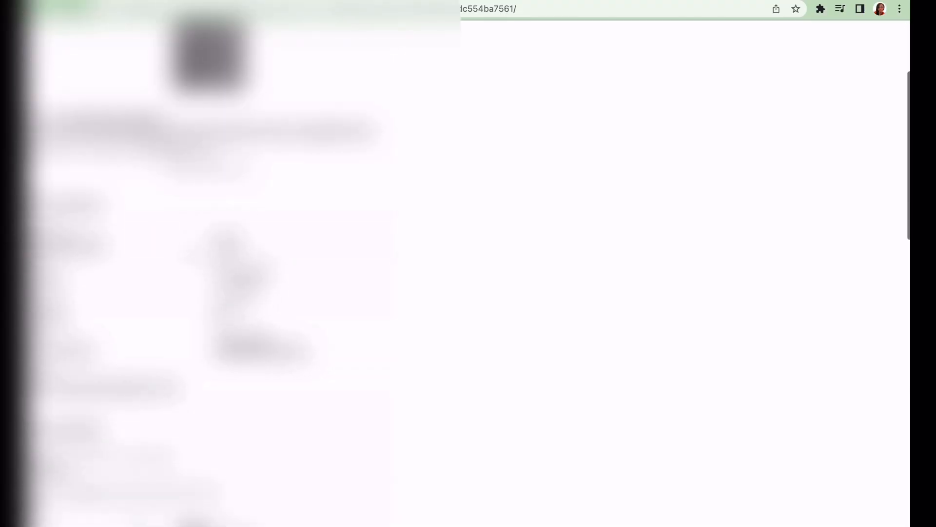
{"action": "scroll", "coordinate": [210, 274], "scroll_direction": "down", "scroll_amount": 10}
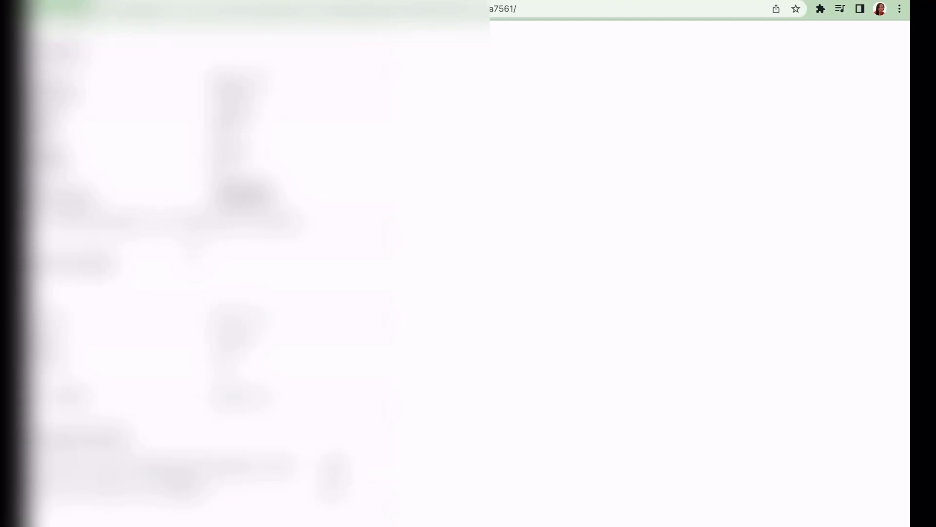
{"action": "scroll", "coordinate": [210, 273], "scroll_direction": "up", "scroll_amount": 10}
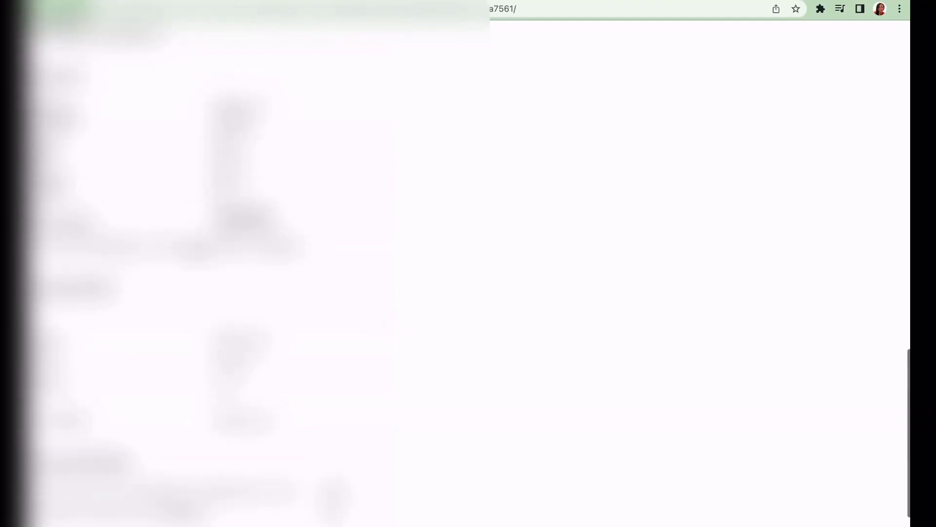
{"action": "scroll", "coordinate": [210, 273], "scroll_direction": "up", "scroll_amount": 5}
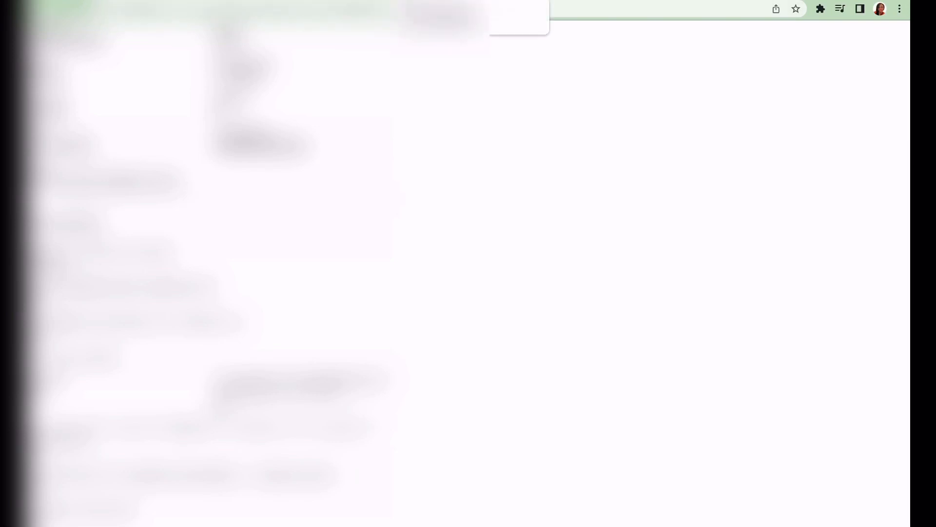
{"action": "left_click", "coordinate": [409, 1]}
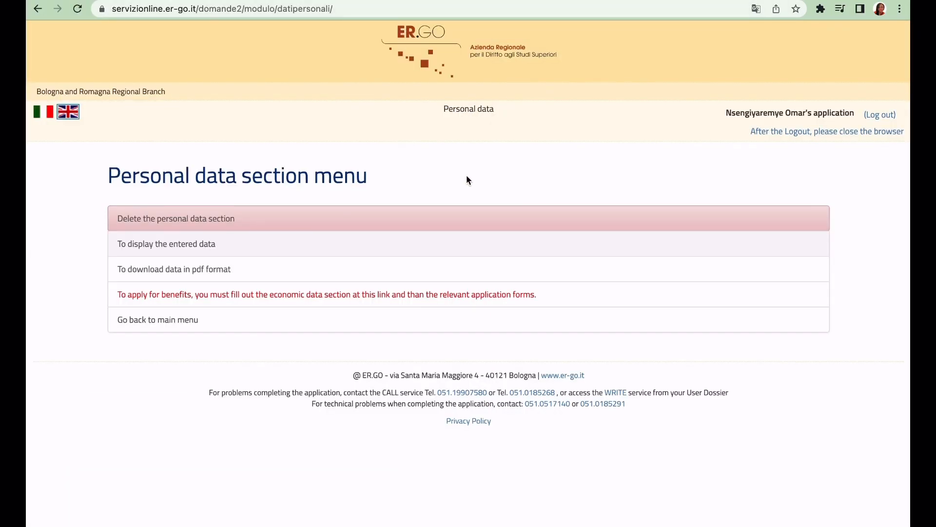
Return to the main menu, start filling in the Dati economici section and declare the family's incomes/assets as abroad
{"action": "left_click", "coordinate": [37, 8]}
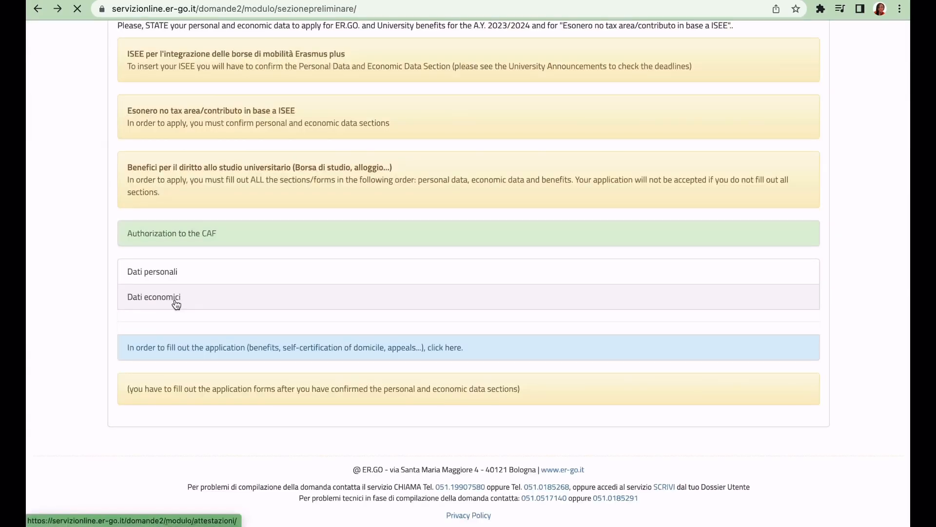
{"action": "left_click", "coordinate": [176, 304]}
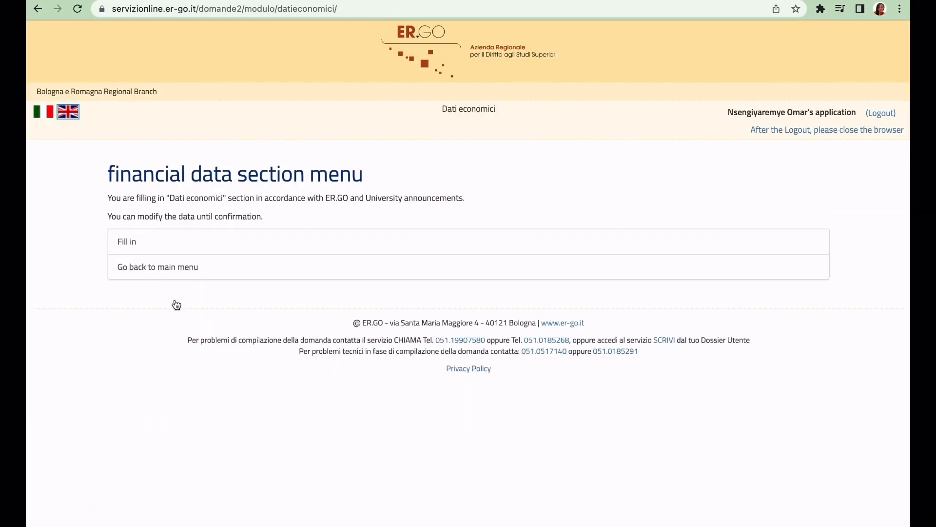
{"action": "left_click", "coordinate": [267, 252]}
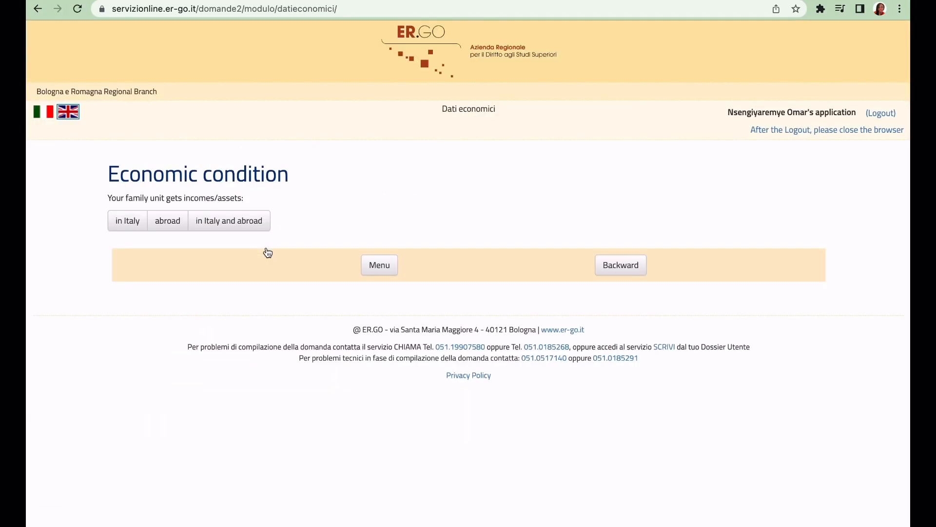
{"action": "left_click", "coordinate": [168, 220]}
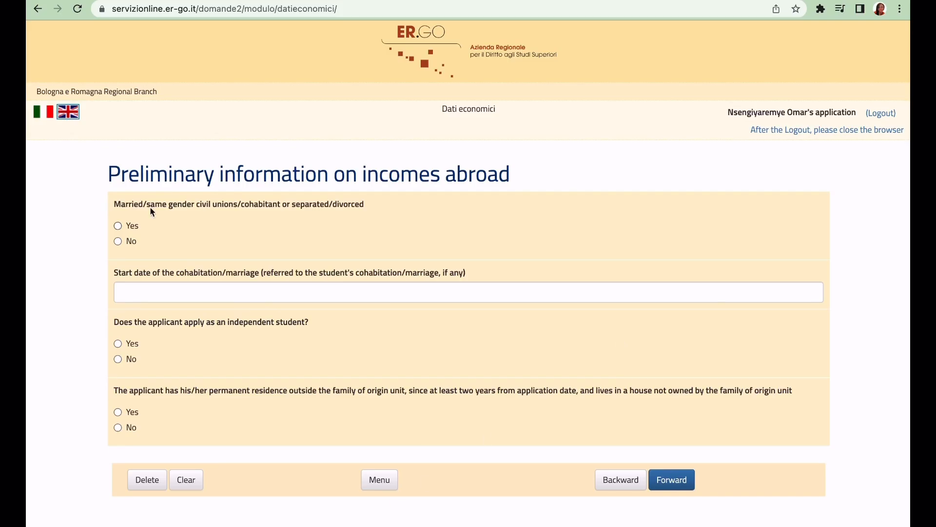
Answer No to the preliminary questions on incomes abroad and to being orphan of both parents, continuing to the family unit abroad
{"action": "left_click", "coordinate": [115, 240]}
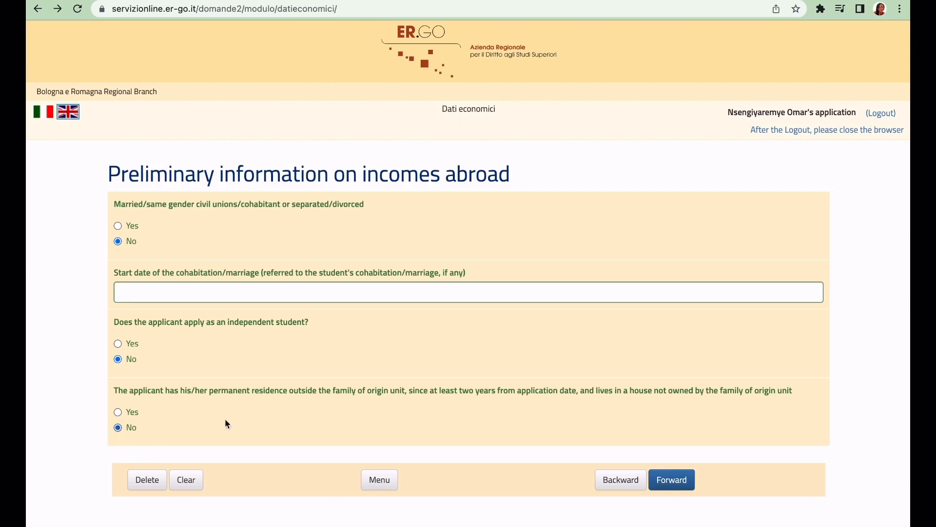
{"action": "left_click", "coordinate": [676, 485]}
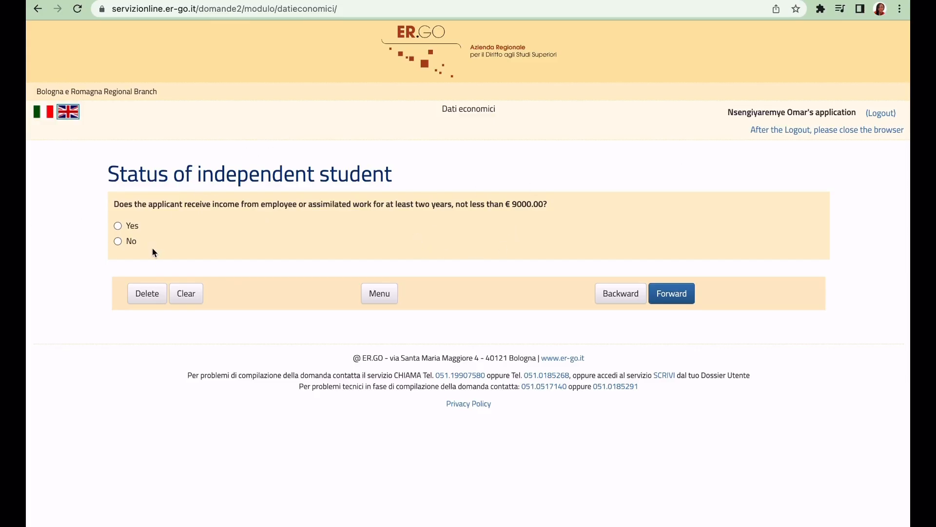
{"action": "left_click", "coordinate": [682, 298]}
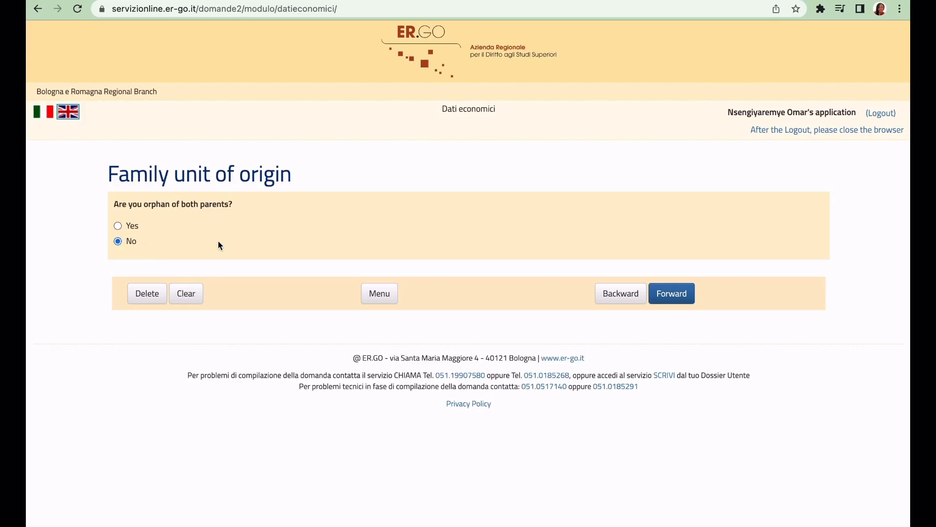
{"action": "left_click", "coordinate": [667, 301]}
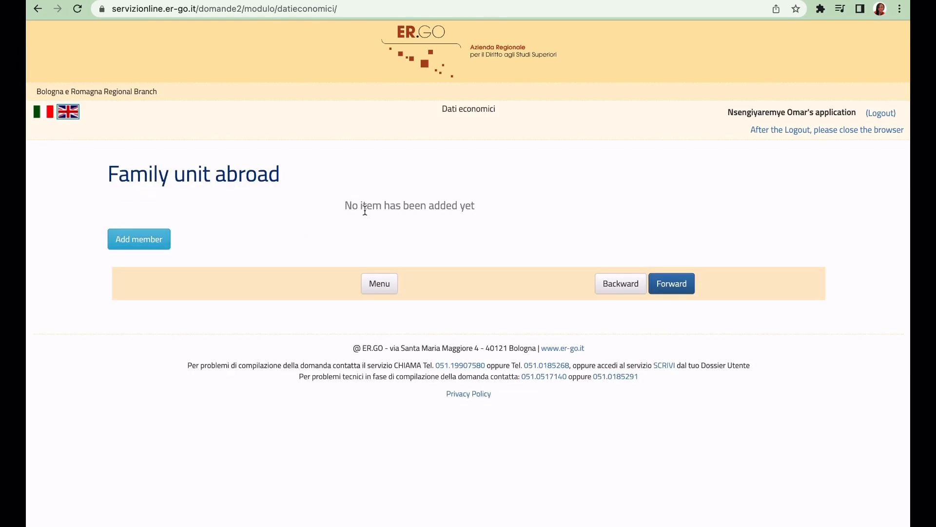
Add 5 members with kinship Sorella/fratello to the family unit abroad and save
{"action": "left_click", "coordinate": [143, 241]}
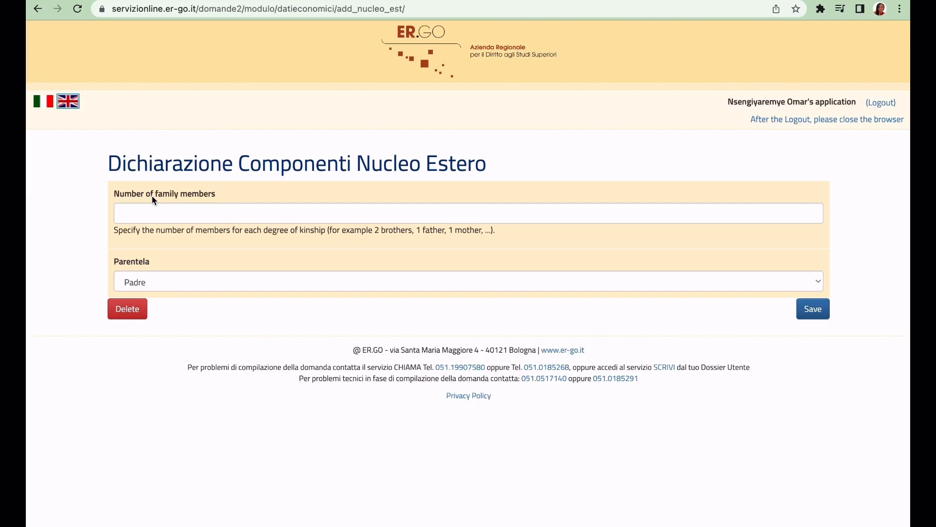
{"action": "left_click", "coordinate": [167, 217]}
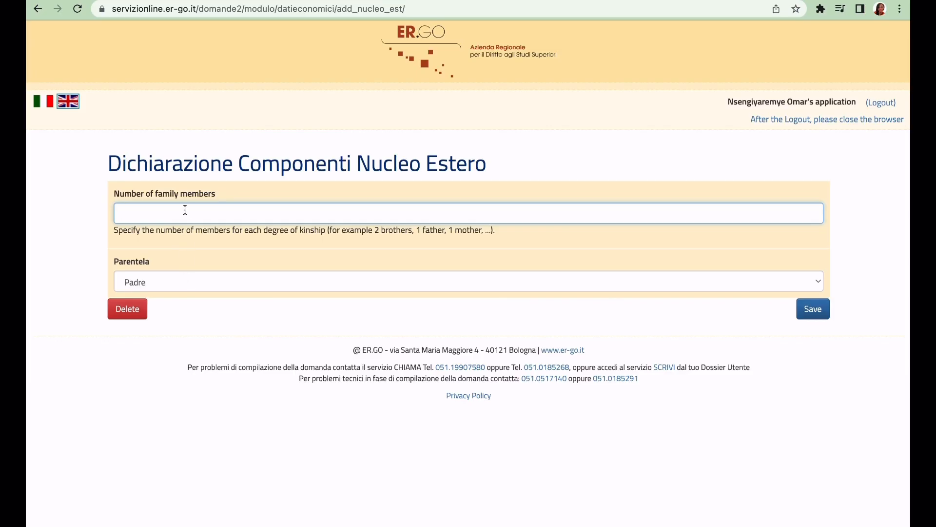
{"action": "type", "text": "5"}
{"action": "left_click", "coordinate": [211, 279]}
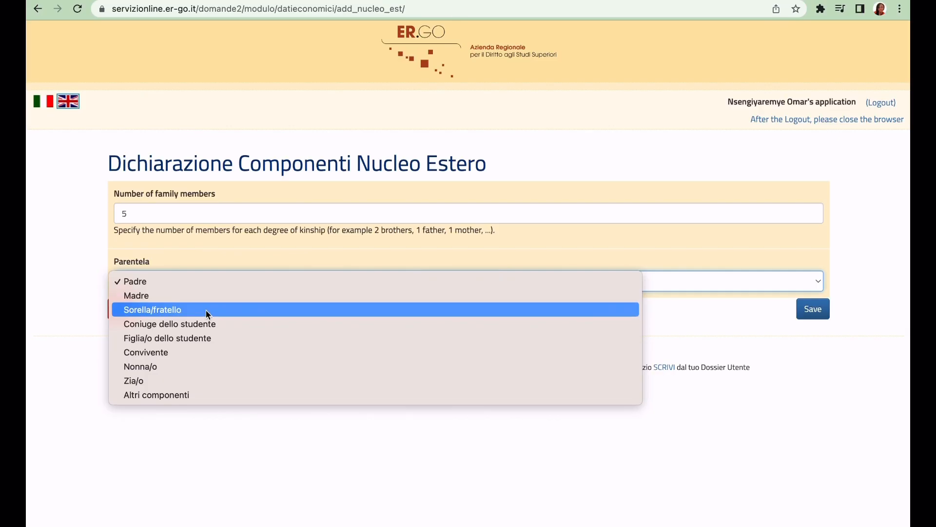
{"action": "left_click", "coordinate": [206, 310]}
{"action": "left_click", "coordinate": [810, 314]}
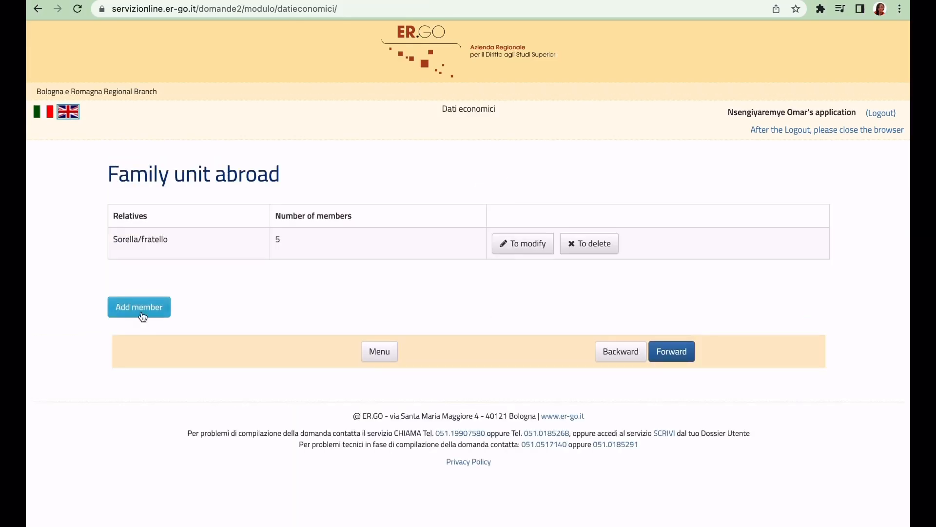
Add 1 member with kinship Padre to the family unit abroad and save
{"action": "left_click", "coordinate": [140, 307]}
{"action": "left_click", "coordinate": [164, 213]}
{"action": "type", "text": "1"}
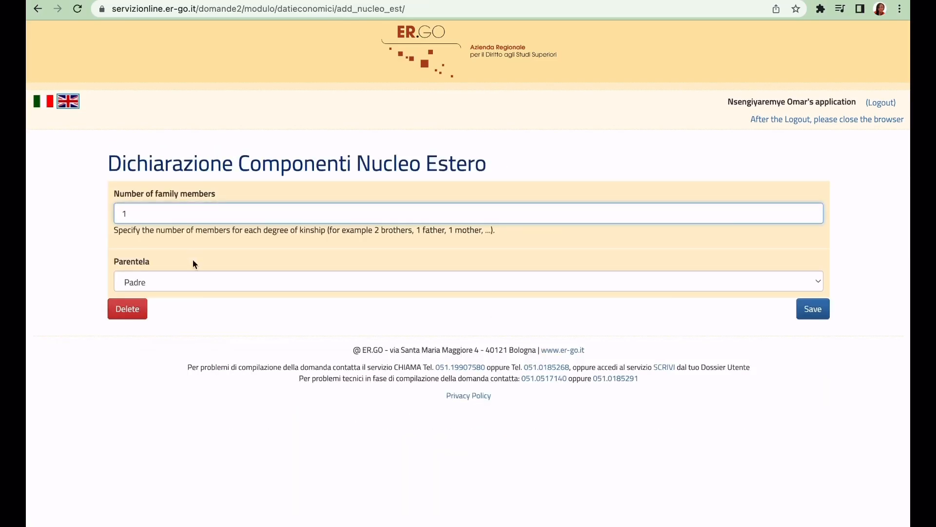
{"action": "left_click", "coordinate": [824, 307]}
Add 1 member with kinship Madre to the family unit abroad, save and continue to the income situation abroad
{"action": "left_click", "coordinate": [139, 337]}
{"action": "left_click", "coordinate": [172, 217]}
{"action": "type", "text": "1"}
{"action": "left_click", "coordinate": [178, 282]}
{"action": "left_click", "coordinate": [177, 293]}
{"action": "left_click", "coordinate": [820, 315]}
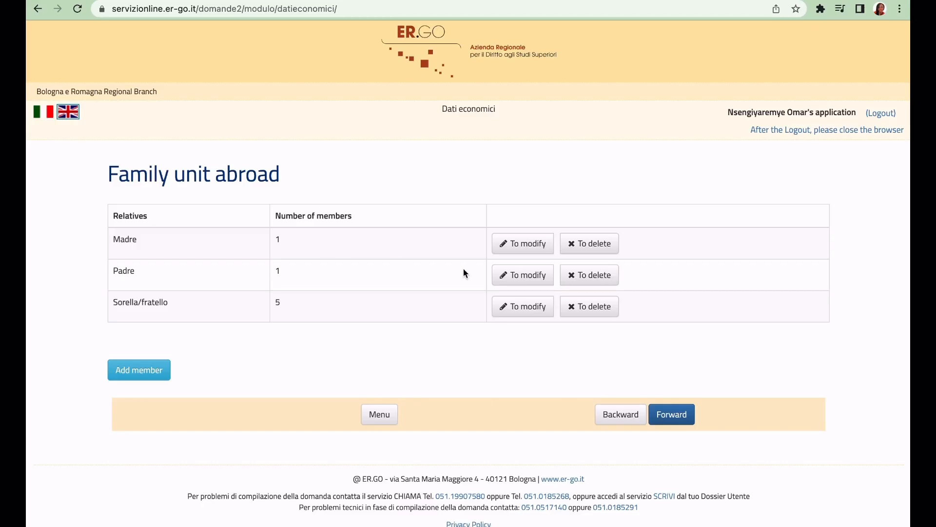
{"action": "left_click", "coordinate": [678, 414]}
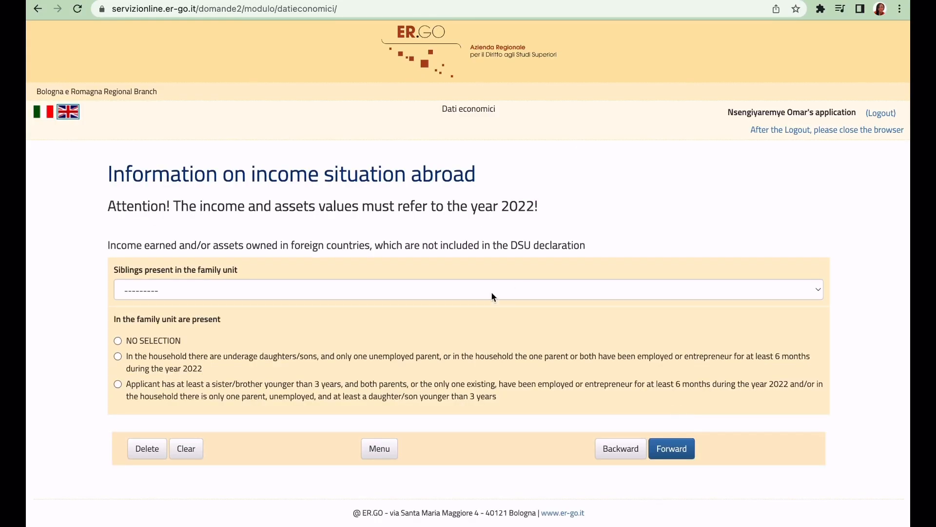
Set siblings in the family unit to NO SELECTION and mark the option for underage daughters/sons in the household
{"action": "left_click", "coordinate": [411, 291]}
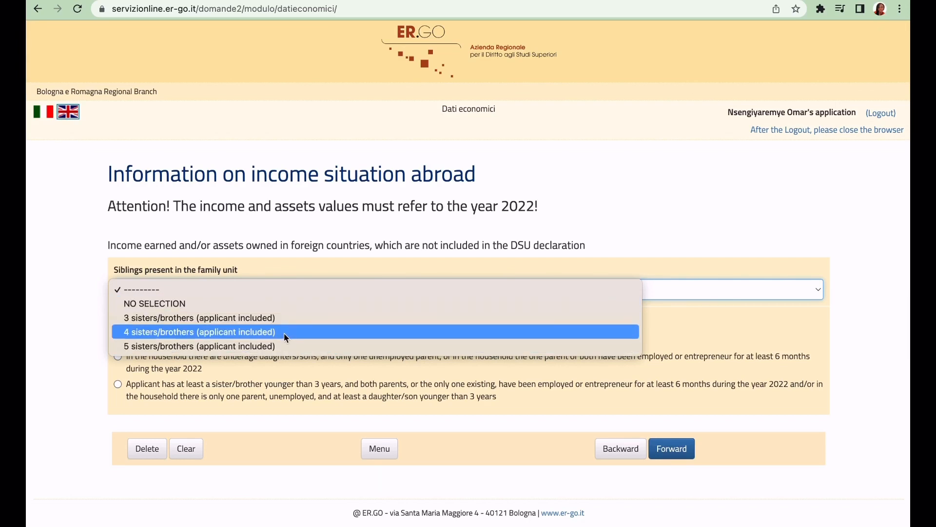
{"action": "left_click", "coordinate": [172, 304]}
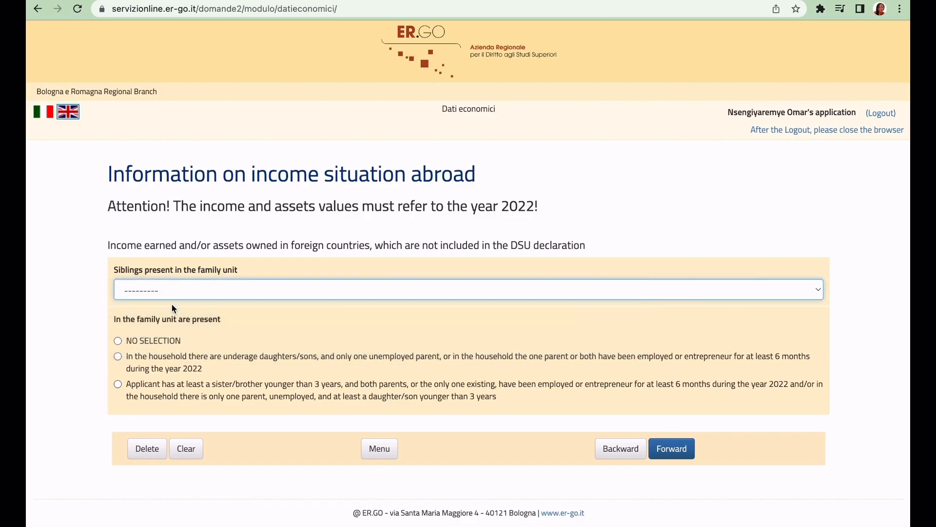
{"action": "left_click", "coordinate": [118, 356]}
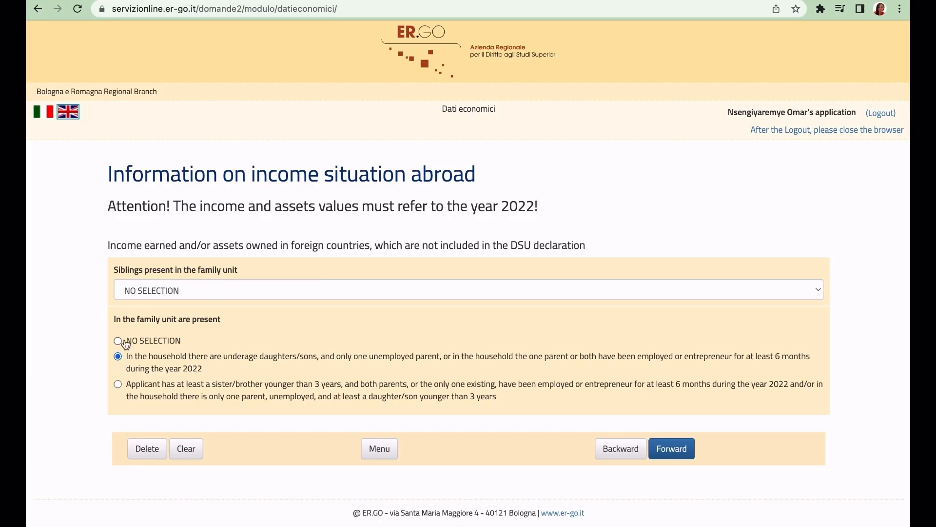
Continue to the assets and real estate owned abroad and answer No to the family owning property abroad
{"action": "left_click", "coordinate": [675, 453]}
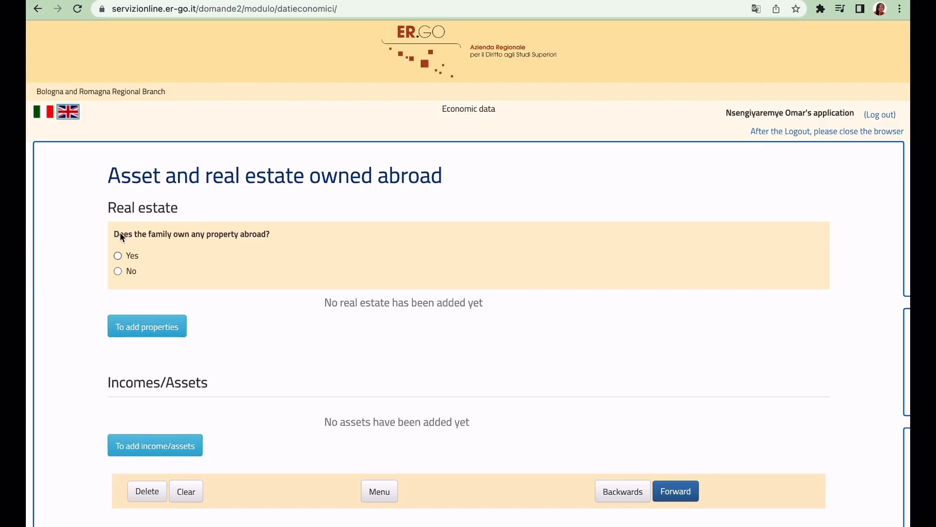
{"action": "left_click", "coordinate": [116, 270]}
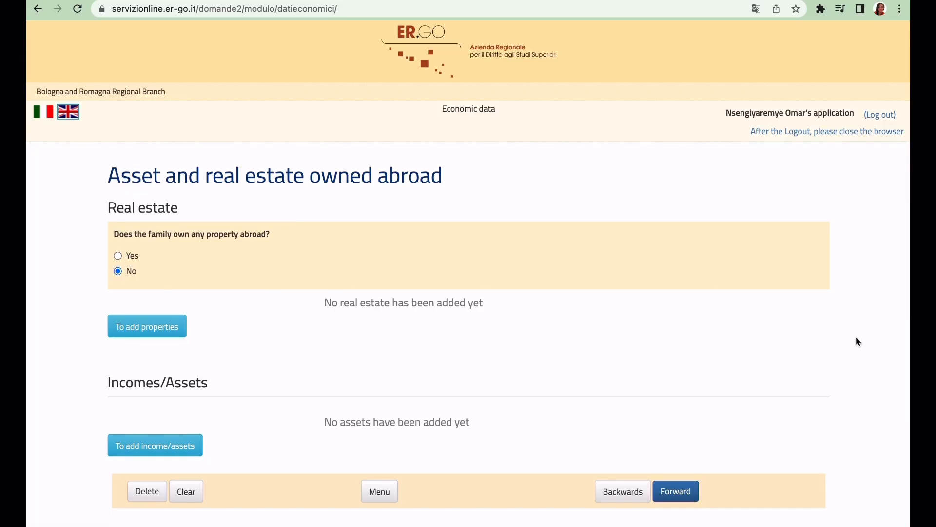
{"action": "scroll", "coordinate": [857, 340], "scroll_direction": "down", "scroll_amount": 2}
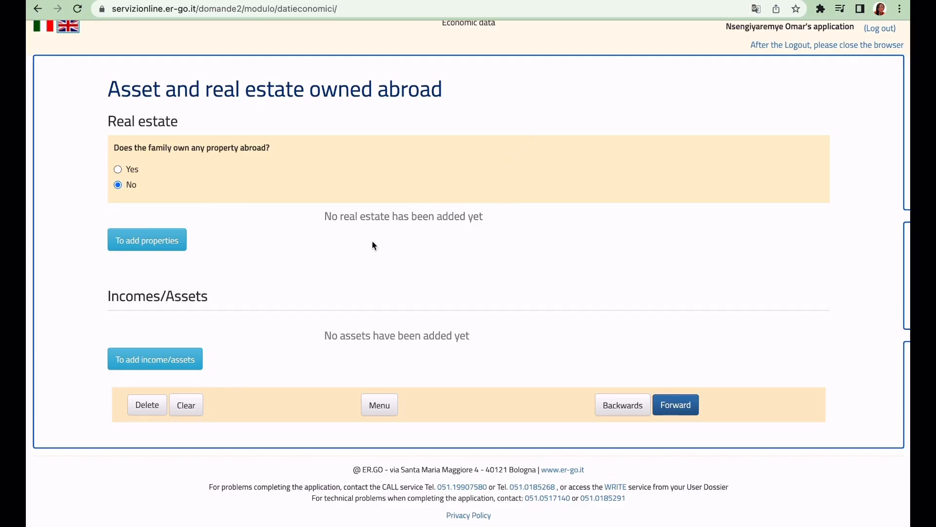
Add an income entry for the father with owned assets 0, total income 2000 and foreign country RUANDA, and save
{"action": "left_click", "coordinate": [168, 361]}
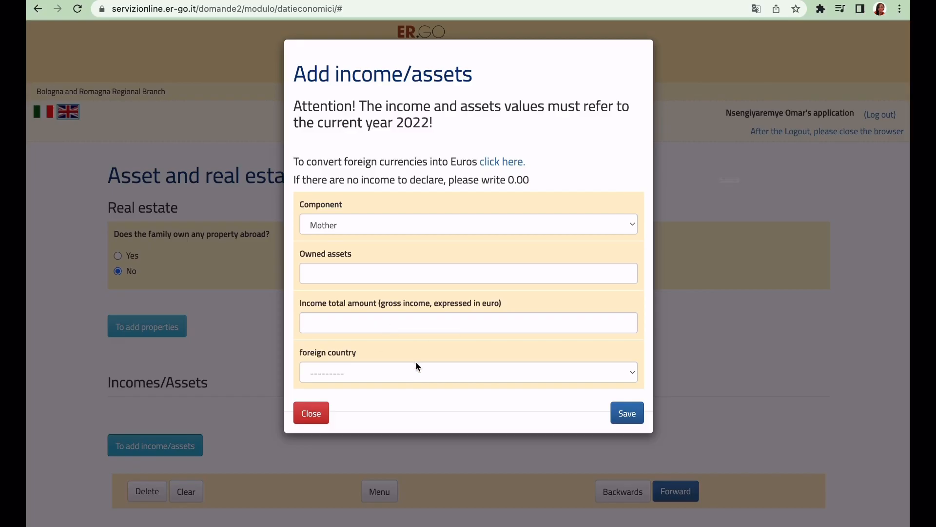
{"action": "left_click", "coordinate": [417, 224]}
{"action": "left_click", "coordinate": [416, 237]}
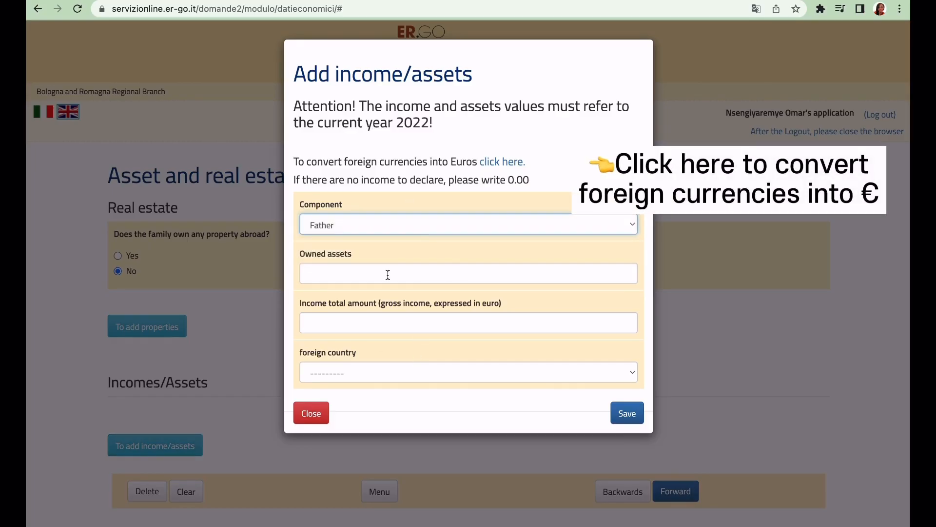
{"action": "left_click", "coordinate": [388, 274]}
{"action": "type", "text": "0"}
{"action": "left_click", "coordinate": [345, 321]}
{"action": "type", "text": "2000"}
{"action": "key", "text": "Tab"}
{"action": "key", "text": "space"}
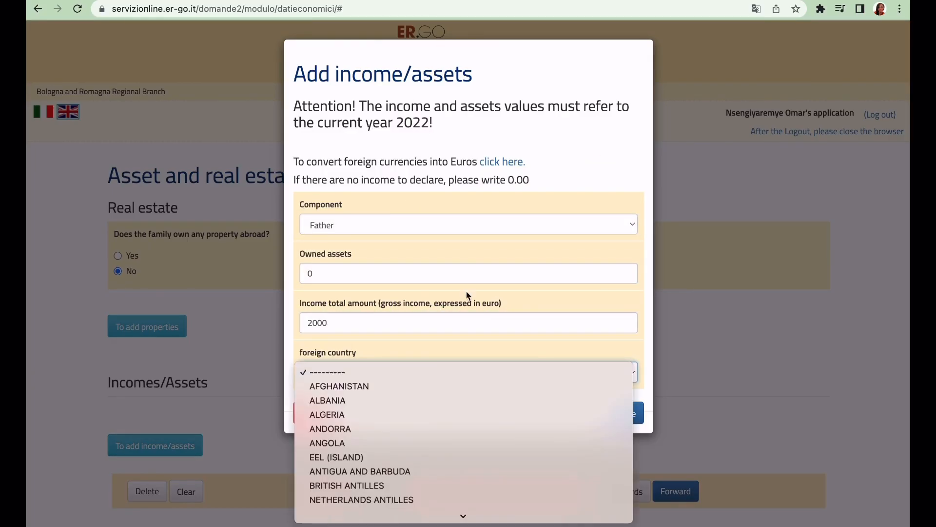
{"action": "scroll", "coordinate": [383, 451], "scroll_direction": "down", "scroll_amount": 3}
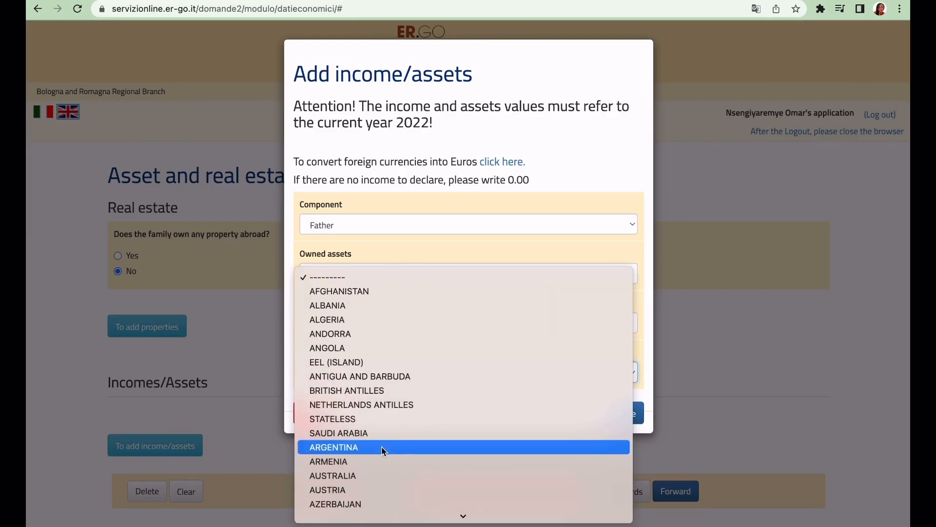
{"action": "scroll", "coordinate": [384, 451], "scroll_direction": "down", "scroll_amount": 15}
{"action": "scroll", "coordinate": [388, 358], "scroll_direction": "up", "scroll_amount": 5}
{"action": "left_click", "coordinate": [403, 502]}
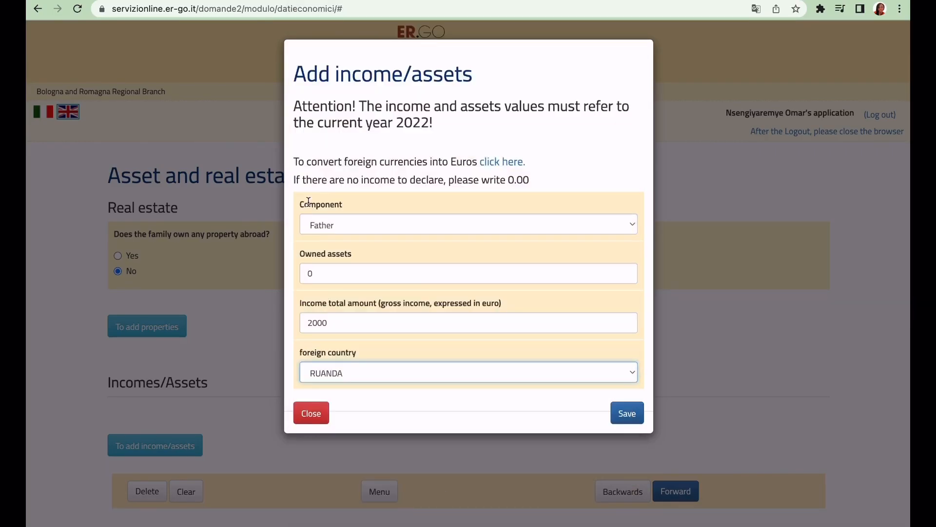
{"action": "left_click", "coordinate": [628, 413]}
Add an income entry for the mother with owned assets 0, total income 1000 and foreign country Rwanda, and save
{"action": "scroll", "coordinate": [682, 378], "scroll_direction": "down", "scroll_amount": 3}
{"action": "left_click", "coordinate": [155, 364]}
{"action": "left_click", "coordinate": [456, 223]}
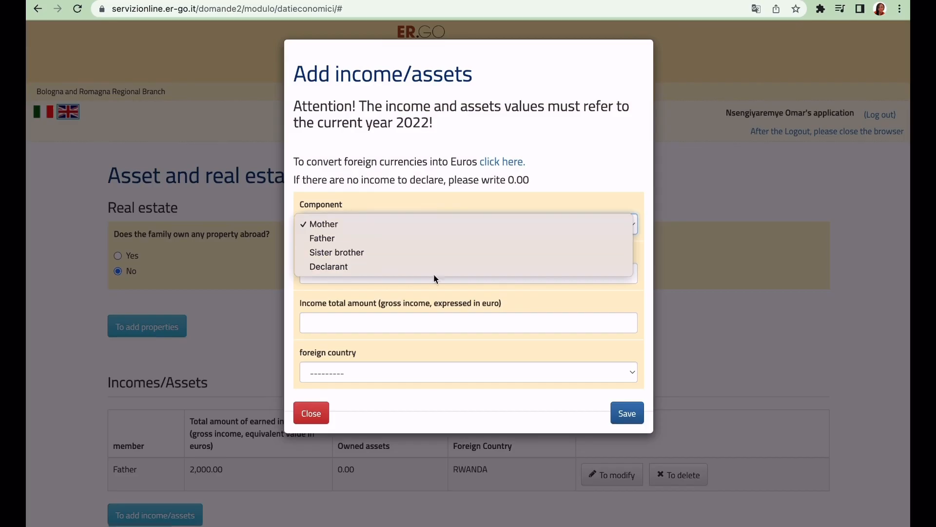
{"action": "left_click", "coordinate": [425, 225]}
{"action": "key", "text": "Tab"}
{"action": "type", "text": "0"}
{"action": "key", "text": "Tab"}
{"action": "type", "text": "1000"}
{"action": "left_click", "coordinate": [397, 371]}
{"action": "scroll", "coordinate": [385, 293], "scroll_direction": "down", "scroll_amount": 10}
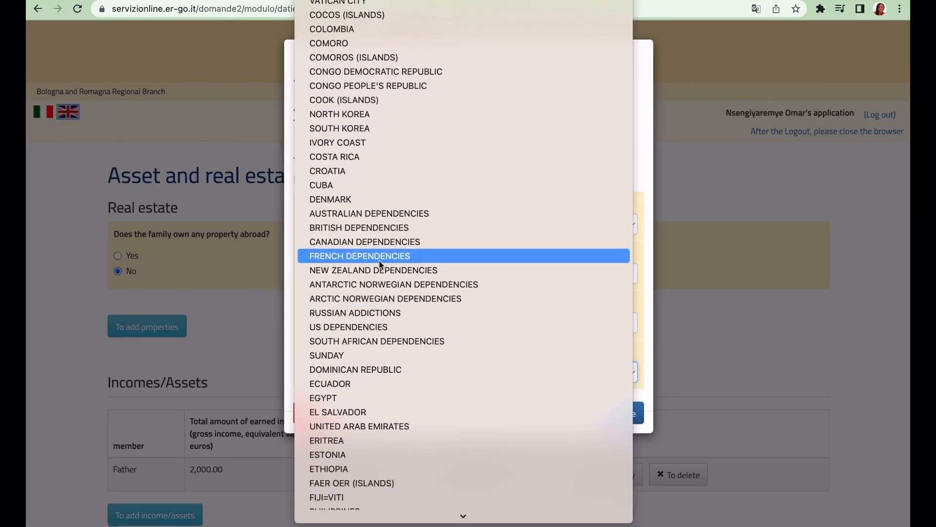
{"action": "scroll", "coordinate": [344, 397], "scroll_direction": "down", "scroll_amount": 15}
{"action": "left_click", "coordinate": [344, 366]}
{"action": "left_click", "coordinate": [627, 413]}
Add an income entry for a sister/brother with owned assets 0, total income 2000 and foreign country Rwanda, and save
{"action": "scroll", "coordinate": [27, 305], "scroll_direction": "down", "scroll_amount": 3}
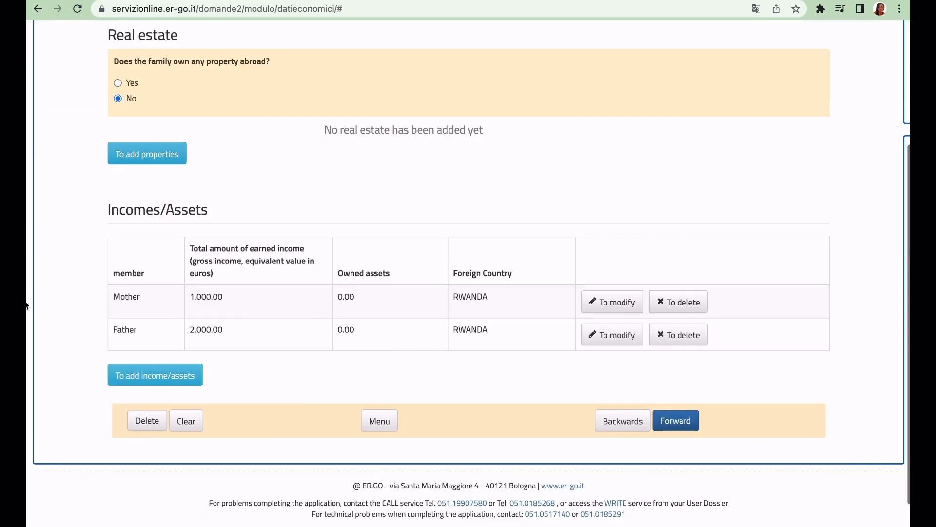
{"action": "left_click", "coordinate": [155, 375]}
{"action": "left_click", "coordinate": [468, 224]}
{"action": "left_click", "coordinate": [372, 253]}
{"action": "left_click", "coordinate": [391, 273]}
{"action": "type", "text": "0"}
{"action": "left_click", "coordinate": [375, 330]}
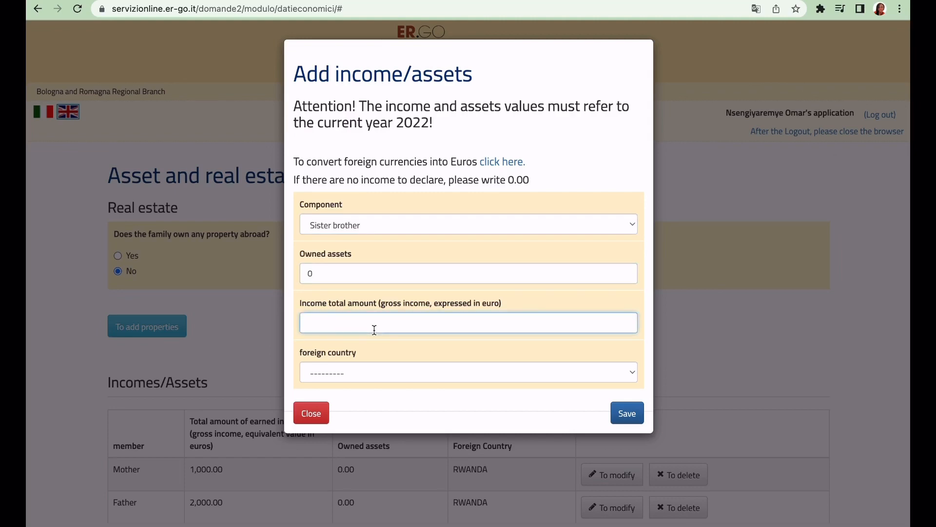
{"action": "type", "text": "2000"}
{"action": "left_click", "coordinate": [386, 373]}
{"action": "scroll", "coordinate": [380, 341], "scroll_direction": "down", "scroll_amount": 20}
{"action": "left_click", "coordinate": [385, 487]}
{"action": "left_click", "coordinate": [627, 413]}
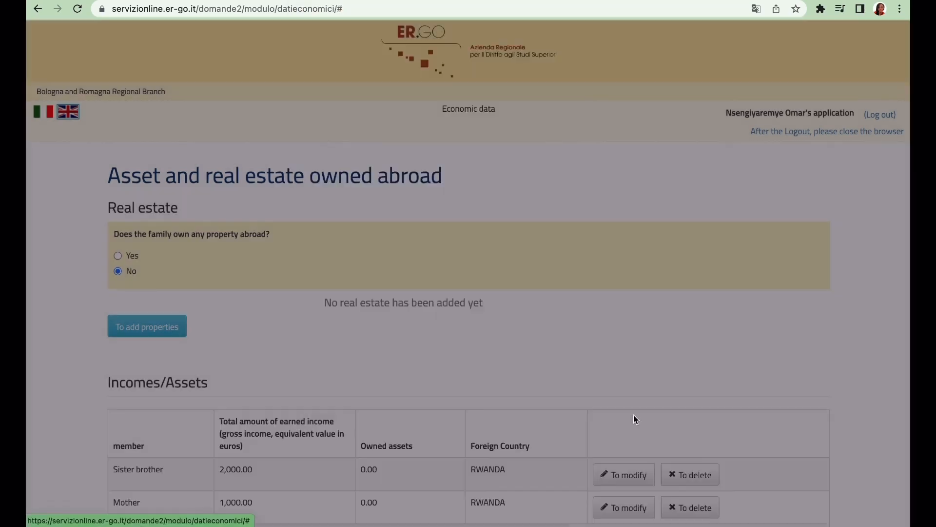
Add an income entry for the declarant with owned assets 0, total income 1000 and foreign country Rwanda, and save
{"action": "scroll", "coordinate": [164, 227], "scroll_direction": "down", "scroll_amount": 5}
{"action": "left_click", "coordinate": [155, 358]}
{"action": "left_click", "coordinate": [468, 224]}
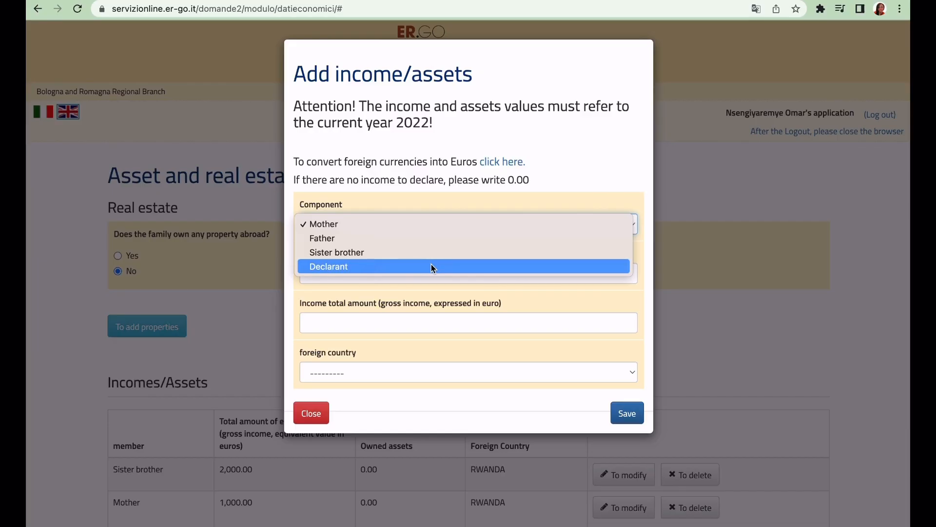
{"action": "left_click", "coordinate": [431, 267]}
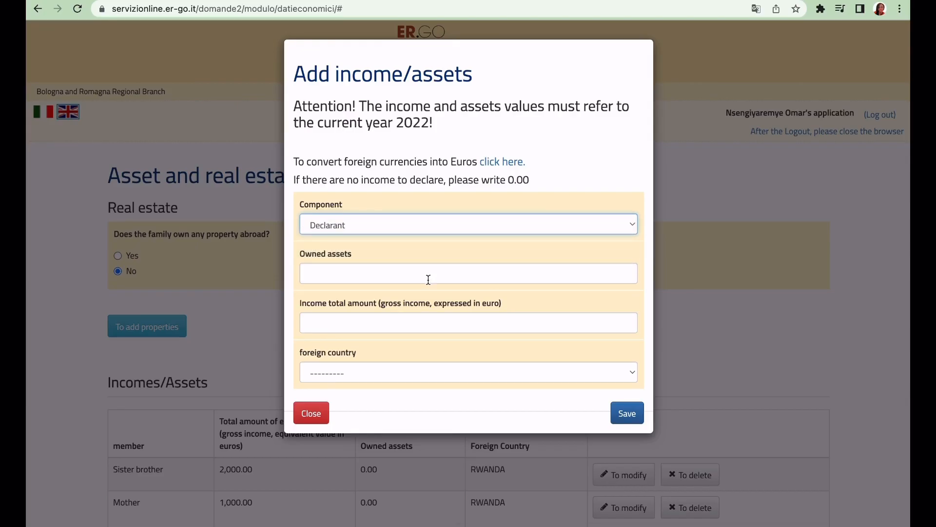
{"action": "left_click", "coordinate": [427, 283]}
{"action": "type", "text": "0"}
{"action": "key", "text": "Tab"}
{"action": "type", "text": "1000"}
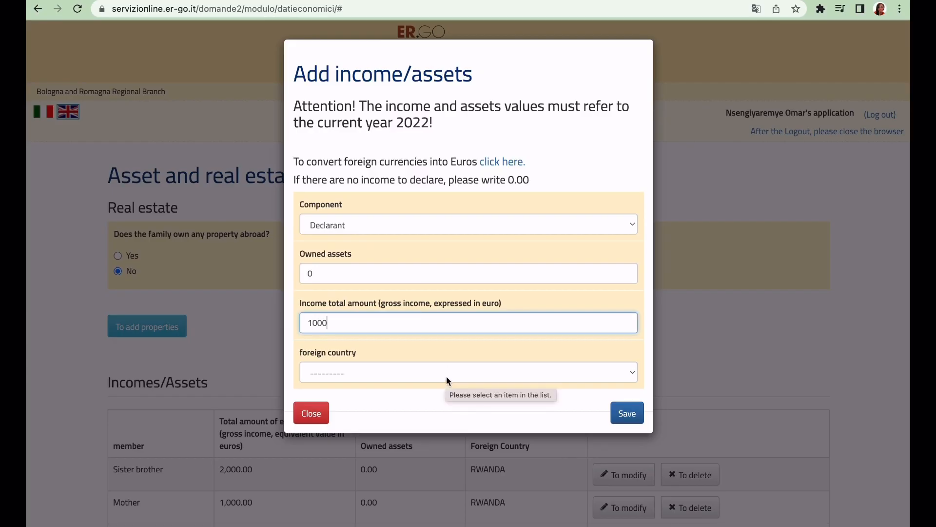
{"action": "left_click", "coordinate": [446, 378]}
{"action": "key", "text": "r"}
{"action": "left_click", "coordinate": [446, 489]}
{"action": "left_click", "coordinate": [627, 413]}
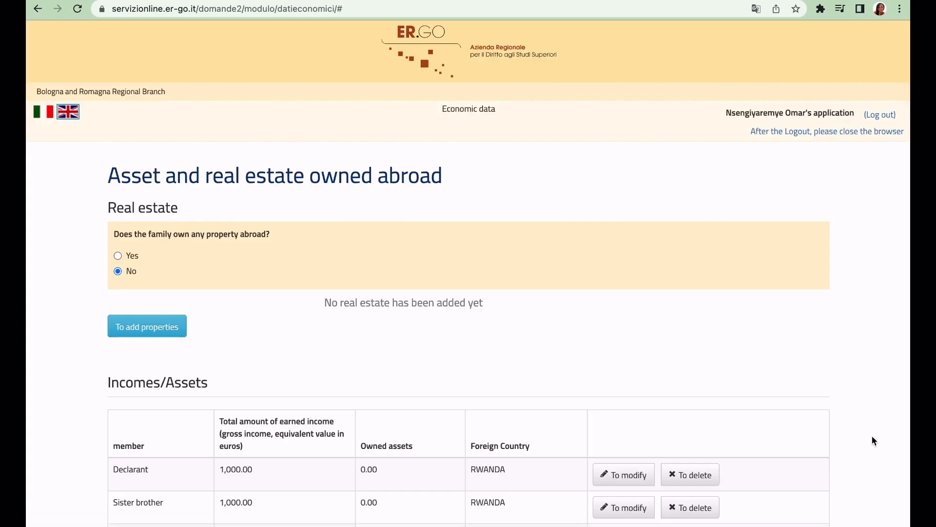
Add another sister/brother income entry with owned assets 0, total income 0 and foreign country Rwanda, and save
{"action": "scroll", "coordinate": [340, 310], "scroll_direction": "down", "scroll_amount": 5}
{"action": "left_click", "coordinate": [155, 391]}
{"action": "left_click", "coordinate": [345, 225]}
{"action": "left_click", "coordinate": [341, 252]}
{"action": "left_click", "coordinate": [351, 322]}
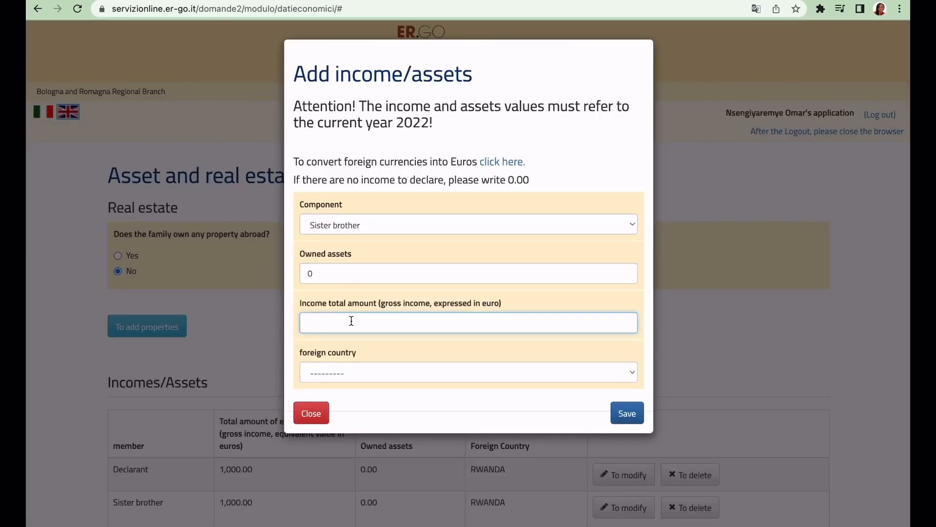
{"action": "type", "text": "0"}
{"action": "left_click", "coordinate": [532, 369]}
{"action": "left_click", "coordinate": [463, 488]}
{"action": "left_click", "coordinate": [631, 415]}
Review the incomes/assets entries, open the sister/brother entry with zero income for modification and save it as it is
{"action": "scroll", "coordinate": [781, 350], "scroll_direction": "down", "scroll_amount": 5}
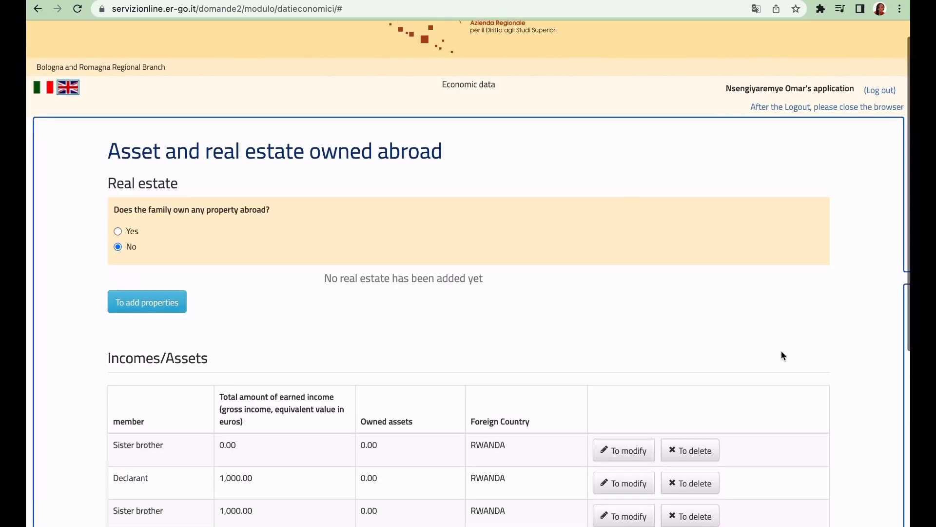
{"action": "scroll", "coordinate": [782, 350], "scroll_direction": "down", "scroll_amount": 2}
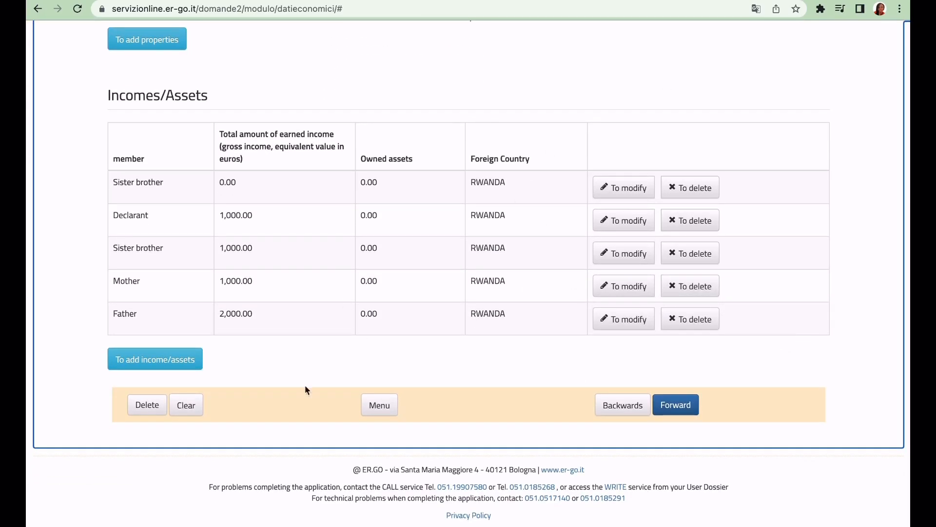
{"action": "left_click", "coordinate": [611, 190]}
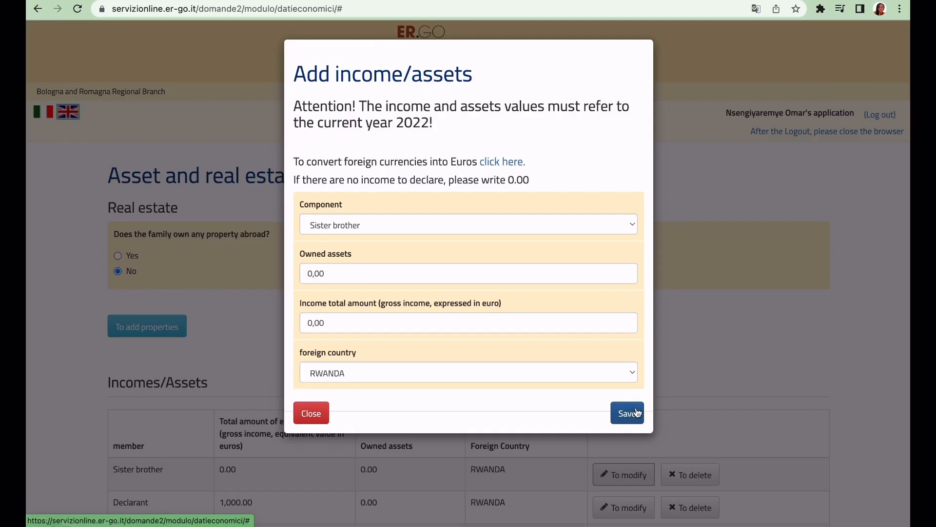
{"action": "left_click", "coordinate": [632, 414]}
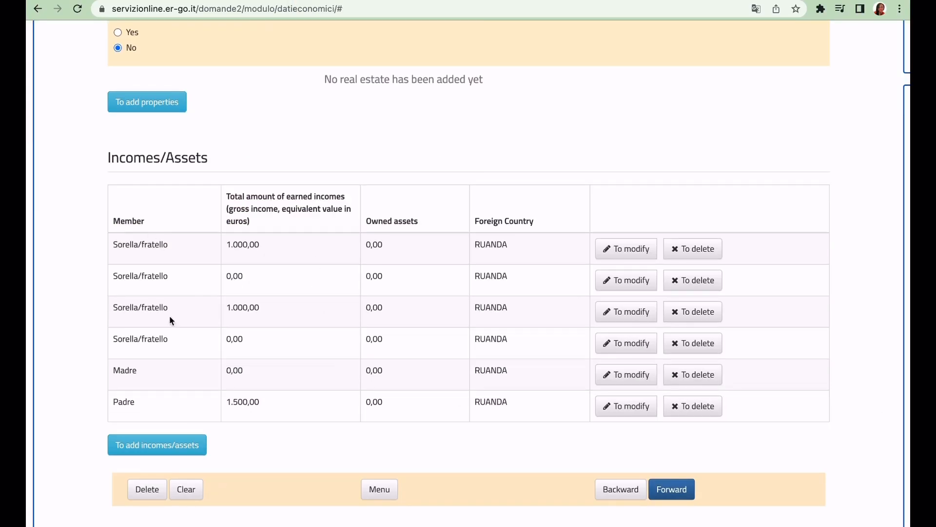
Add a further Sorella/fratello income entry with owned assets 0, total income 0 and foreign country RUANDA
{"action": "left_click", "coordinate": [168, 446]}
{"action": "left_click", "coordinate": [360, 224]}
{"action": "left_click", "coordinate": [359, 274]}
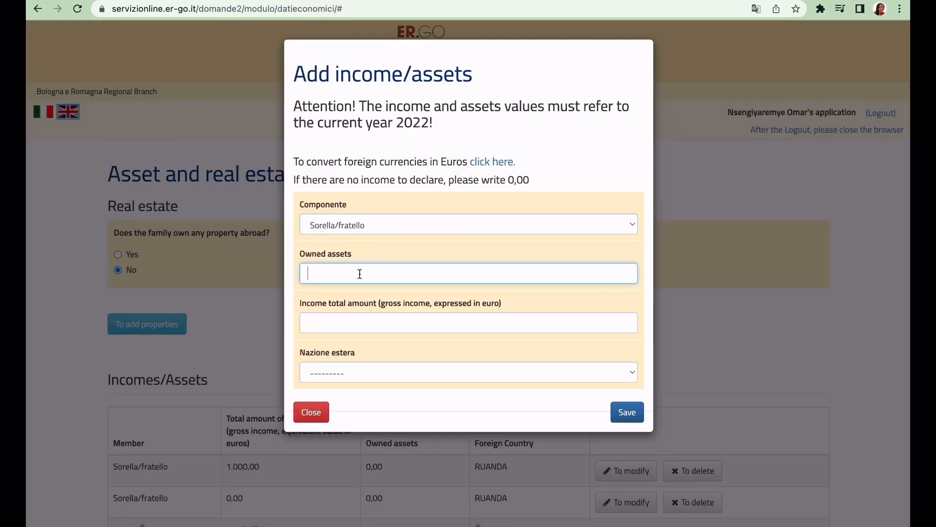
{"action": "type", "text": "0"}
{"action": "left_click", "coordinate": [361, 323]}
{"action": "type", "text": "0"}
{"action": "left_click", "coordinate": [368, 372]}
{"action": "scroll", "coordinate": [349, 369], "scroll_direction": "down", "scroll_amount": 20}
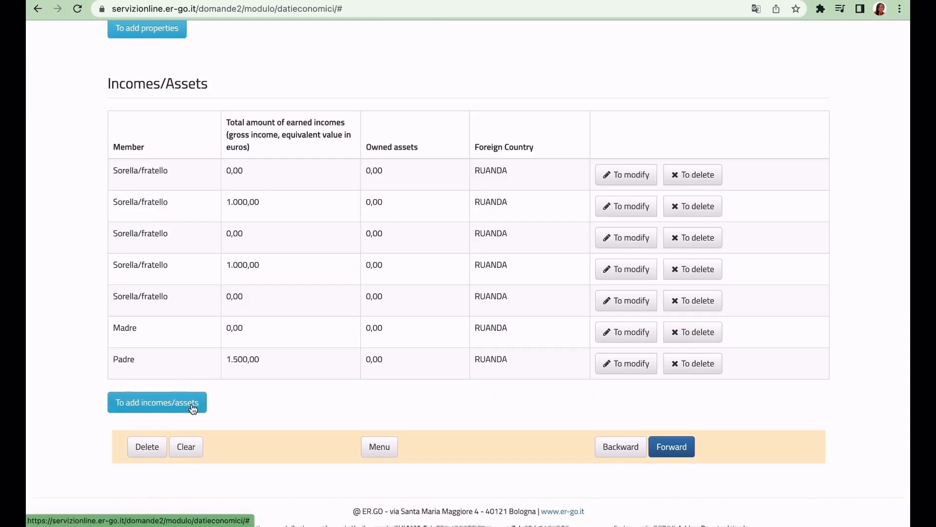
Add an income entry for the Dichiarante with owned assets 0, total income 1000 and foreign country RUANDA
{"action": "left_click", "coordinate": [192, 405]}
{"action": "type", "text": "0"}
{"action": "left_click", "coordinate": [488, 322]}
{"action": "type", "text": "1000"}
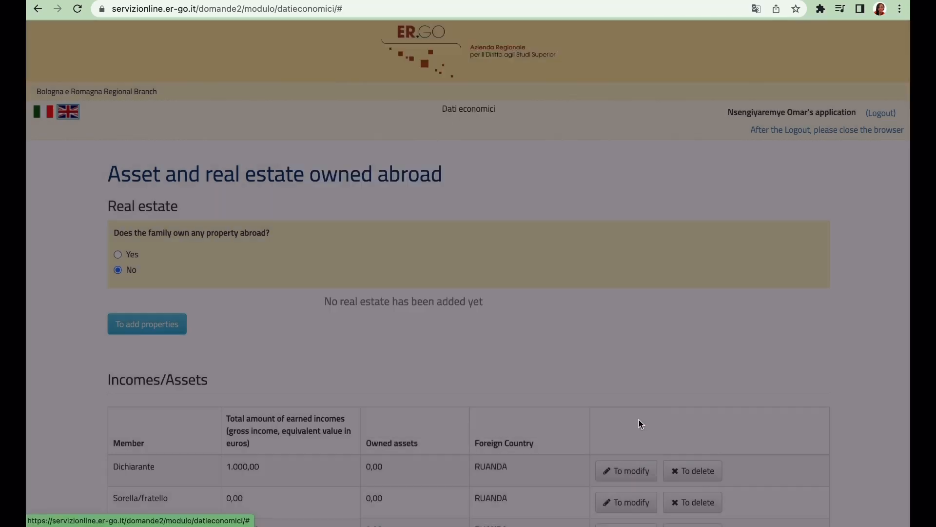
Proceed through the asset and economic requirements pages, review the preview of the filled-out data and confirm the financial data section
{"action": "scroll", "coordinate": [839, 434], "scroll_direction": "down", "scroll_amount": 5}
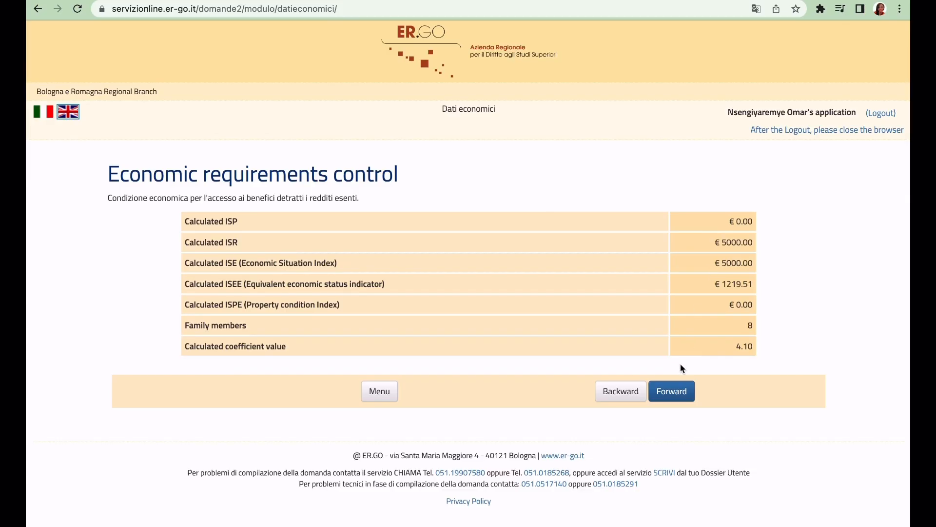
{"action": "left_click", "coordinate": [672, 394]}
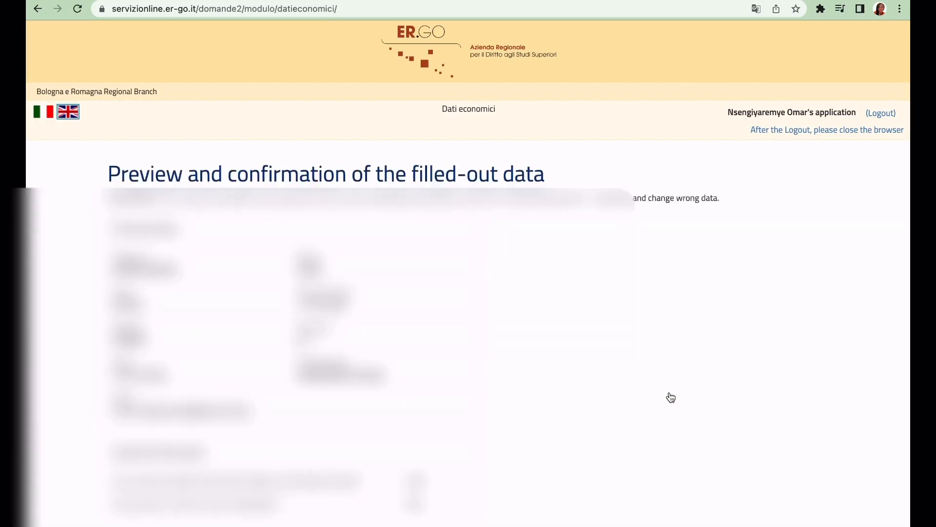
{"action": "scroll", "coordinate": [617, 292], "scroll_direction": "down", "scroll_amount": 3}
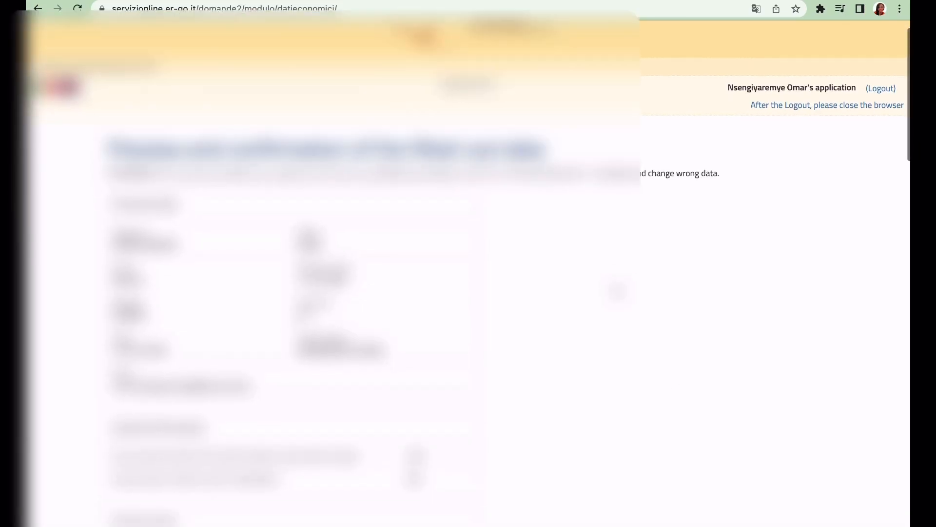
{"action": "scroll", "coordinate": [617, 291], "scroll_direction": "down", "scroll_amount": 15}
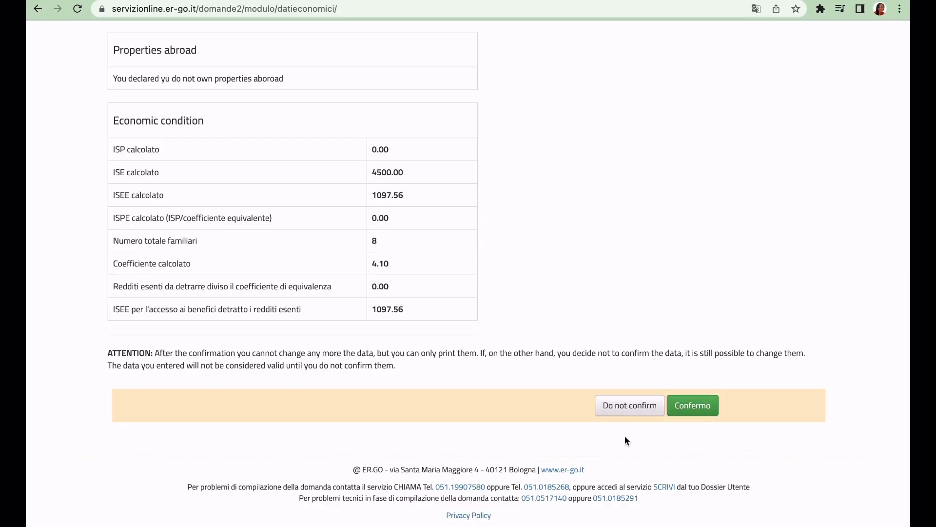
{"action": "left_click", "coordinate": [690, 413]}
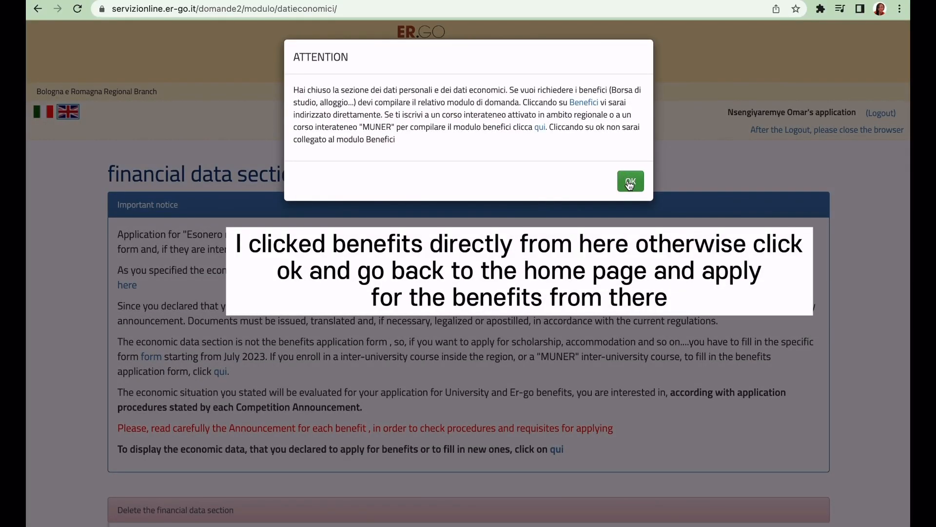
Go to the benefits application form, start filling it in and continue past the document notice and the personal and economic data summary
{"action": "left_click", "coordinate": [589, 108]}
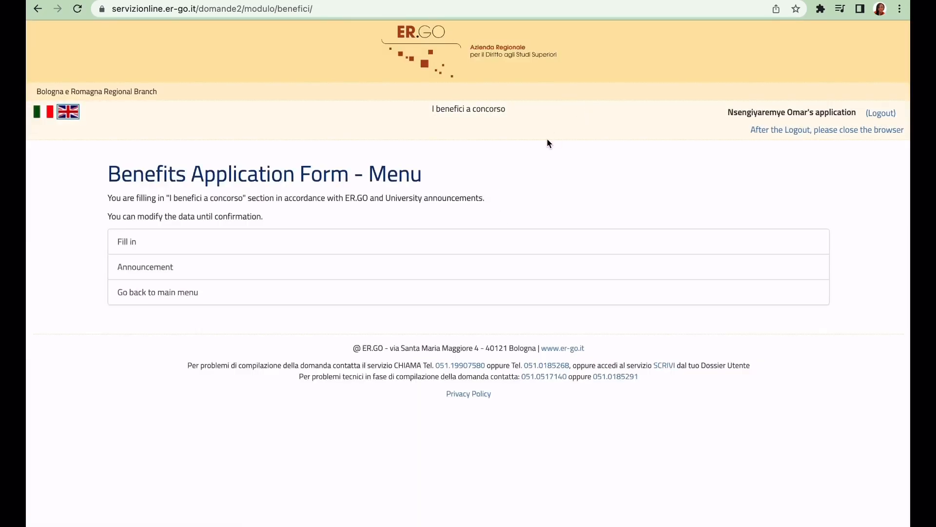
{"action": "left_click", "coordinate": [422, 245]}
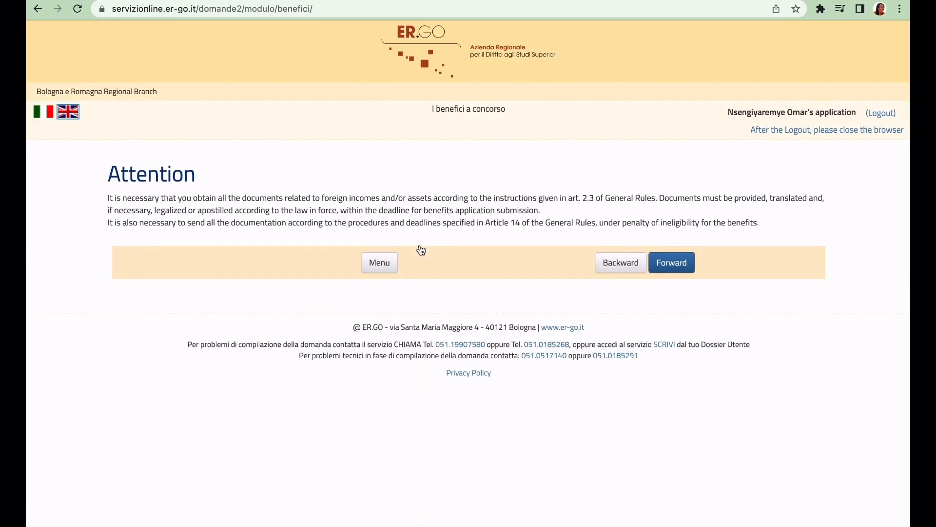
{"action": "left_click", "coordinate": [673, 263]}
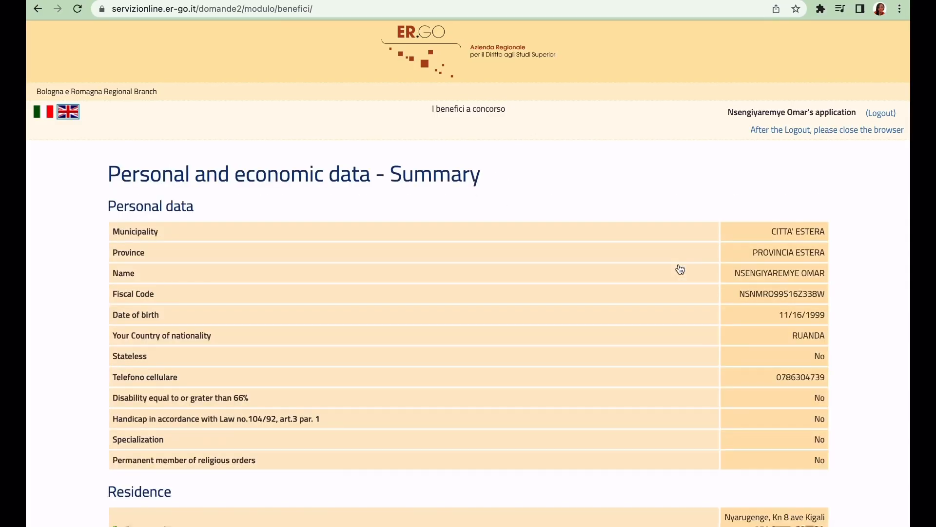
{"action": "scroll", "coordinate": [681, 269], "scroll_direction": "down", "scroll_amount": 9}
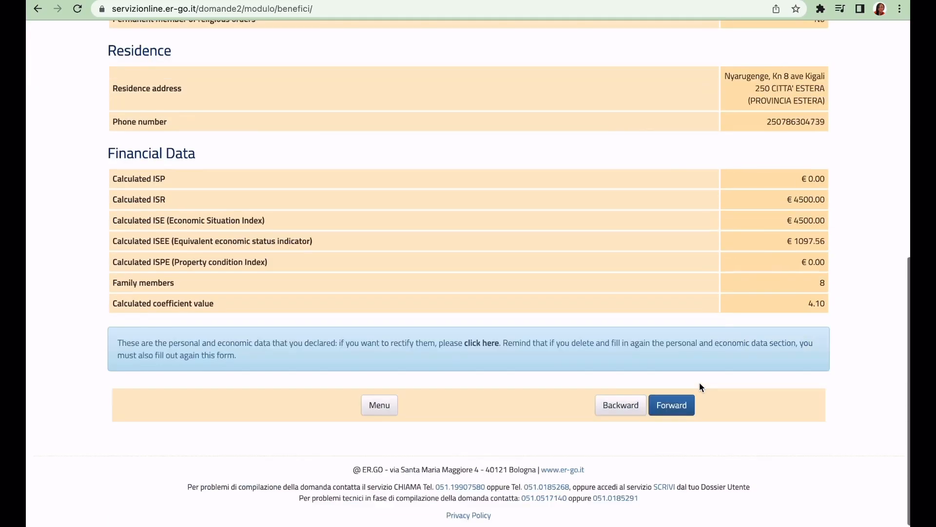
{"action": "left_click", "coordinate": [673, 408]}
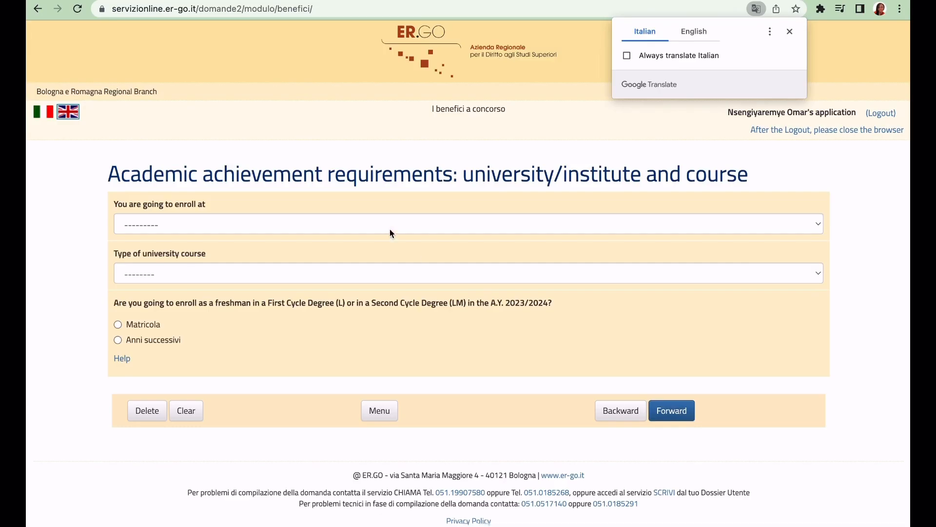
Translate the academic requirements page into English and choose University of Bologna as the place of enrolment
{"action": "left_click", "coordinate": [694, 30]}
{"action": "left_click", "coordinate": [789, 31]}
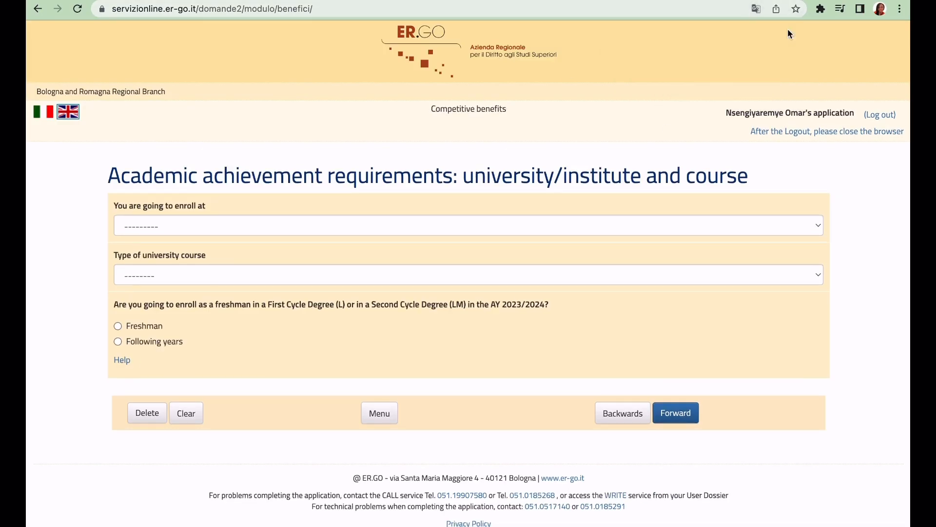
{"action": "left_click", "coordinate": [546, 226]}
{"action": "left_click", "coordinate": [691, 227]}
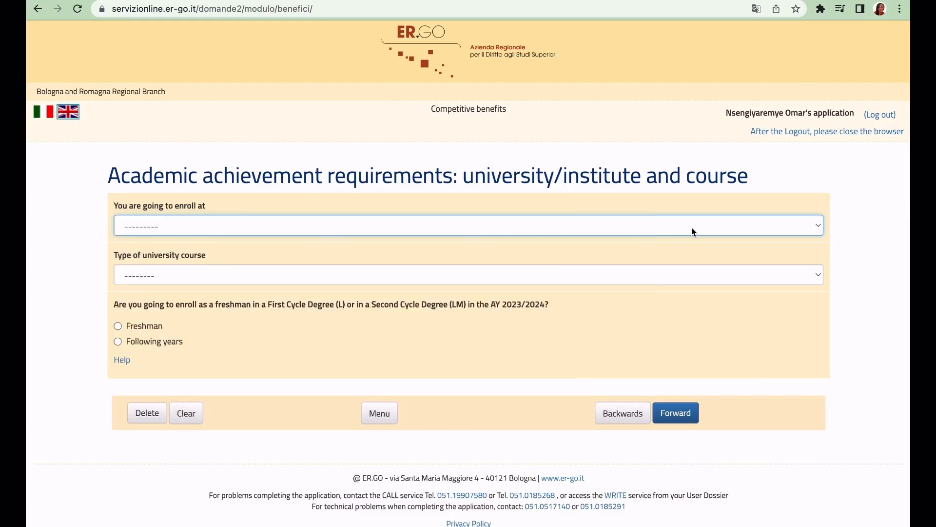
{"action": "left_click", "coordinate": [692, 227]}
{"action": "left_click", "coordinate": [538, 255]}
Set the type of university course to Laurea magistrale, declare enrolment as Freshman and proceed
{"action": "left_click", "coordinate": [451, 276]}
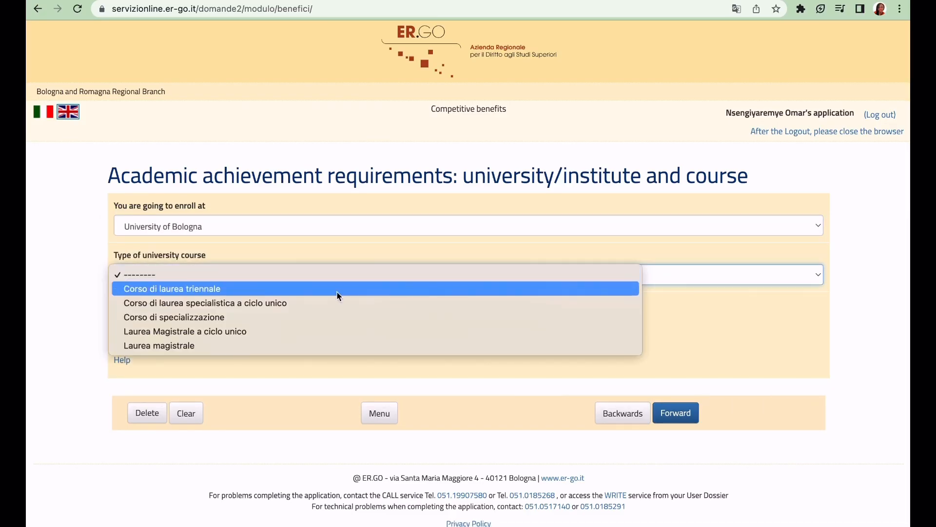
{"action": "left_click", "coordinate": [326, 345]}
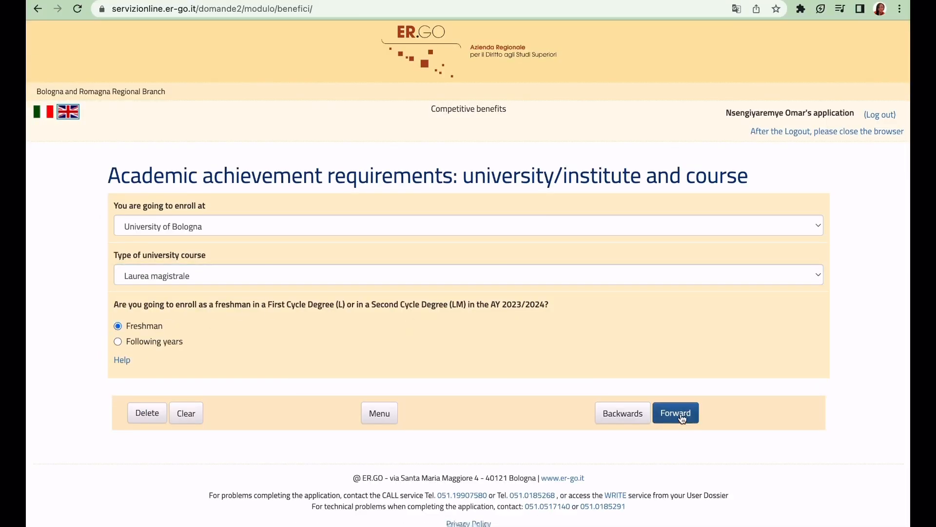
{"action": "left_click", "coordinate": [682, 419]}
Answer No to all four freshmen qualifications questions on dropped studies, lost status, single courses and credit recognition, and proceed
{"action": "left_click", "coordinate": [118, 241]}
{"action": "left_click", "coordinate": [118, 310]}
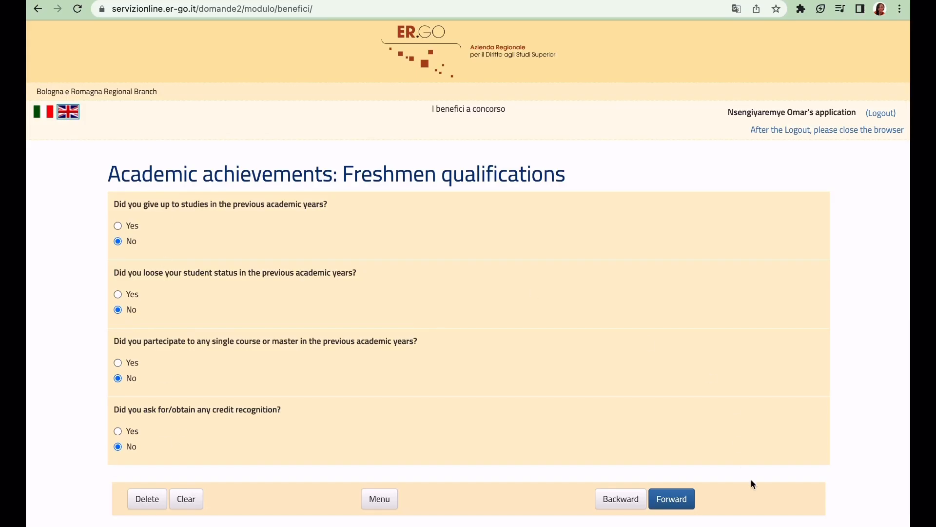
{"action": "left_click", "coordinate": [681, 504]}
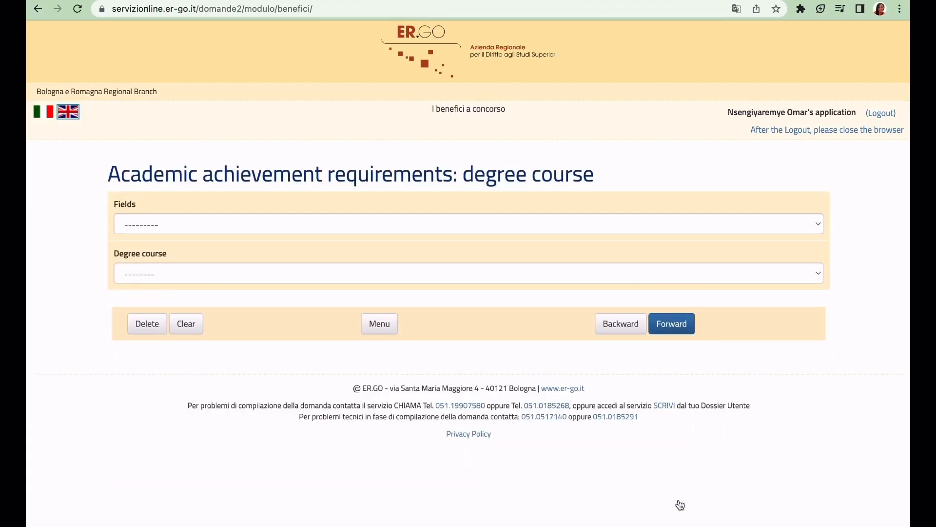
Set the field of study to SCIENCE under the Bologna location
{"action": "left_click", "coordinate": [314, 224]}
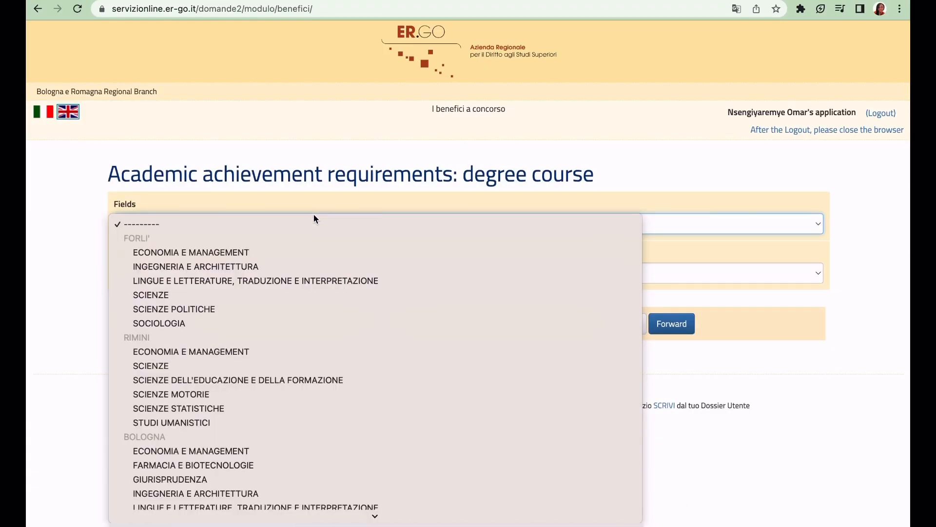
{"action": "scroll", "coordinate": [288, 439], "scroll_direction": "down", "scroll_amount": 5}
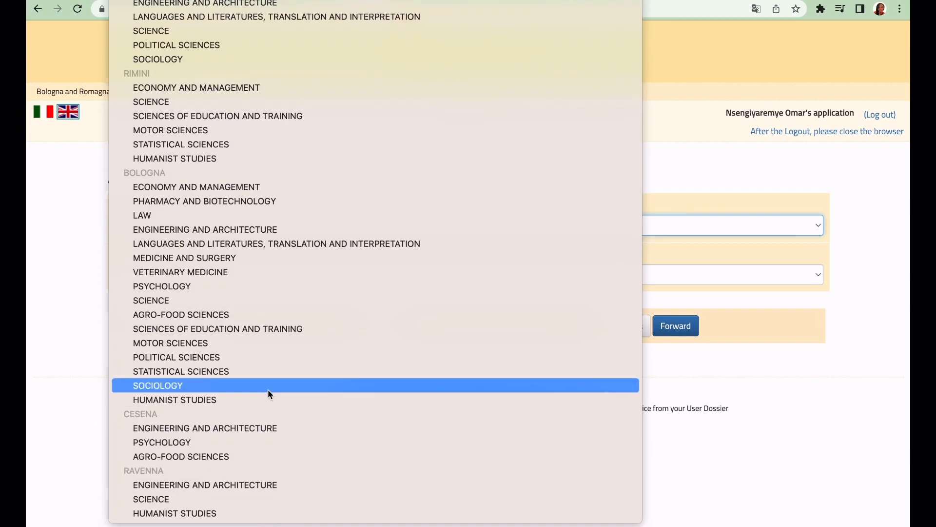
{"action": "left_click", "coordinate": [253, 300]}
{"action": "left_click", "coordinate": [253, 305]}
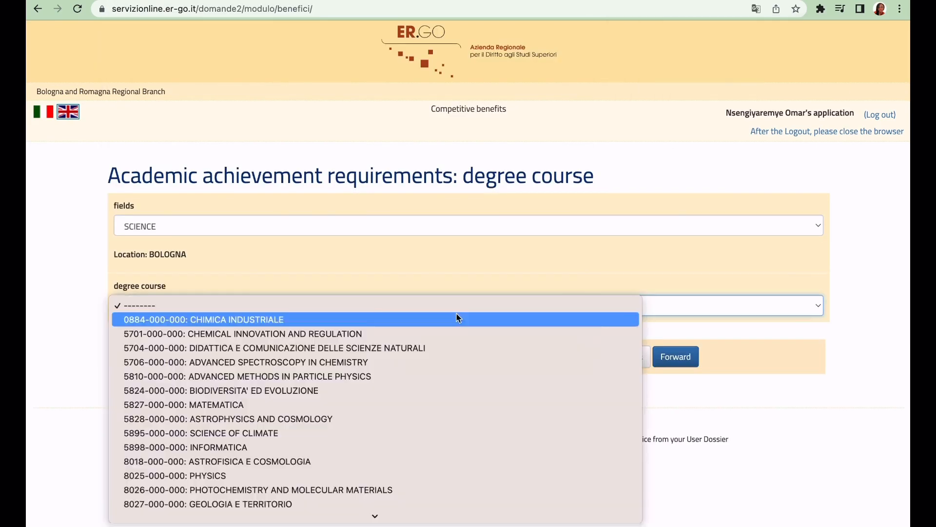
{"action": "key", "text": "Down"}
{"action": "key", "text": "Down"}
{"action": "key", "text": "Down"}
{"action": "key", "text": "Down"}
{"action": "key", "text": "Down"}
{"action": "key", "text": "Down"}
{"action": "key", "text": "Down"}
{"action": "key", "text": "Down"}
{"action": "key", "text": "Down"}
{"action": "key", "text": "Down"}
{"action": "key", "text": "Down"}
{"action": "key", "text": "Down"}
{"action": "key", "text": "Down"}
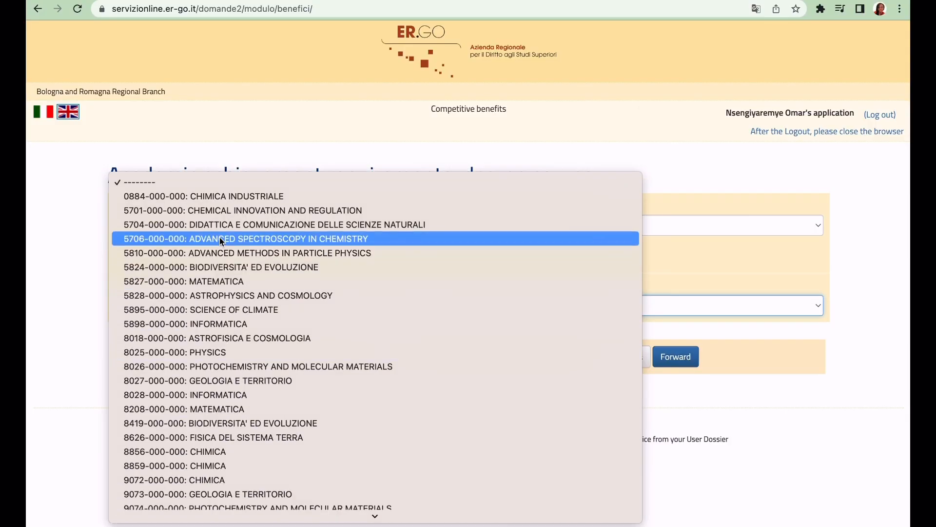
{"action": "left_click", "coordinate": [250, 498]}
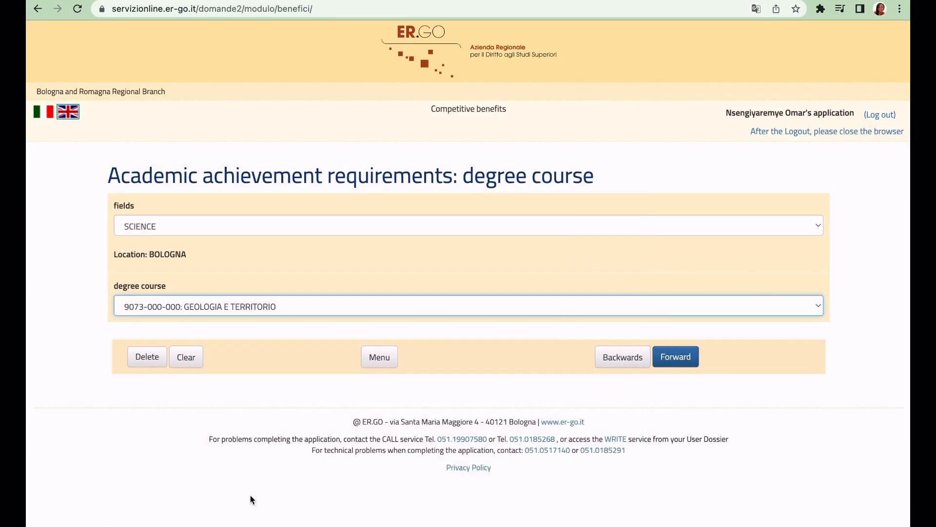
{"action": "left_click", "coordinate": [675, 361]}
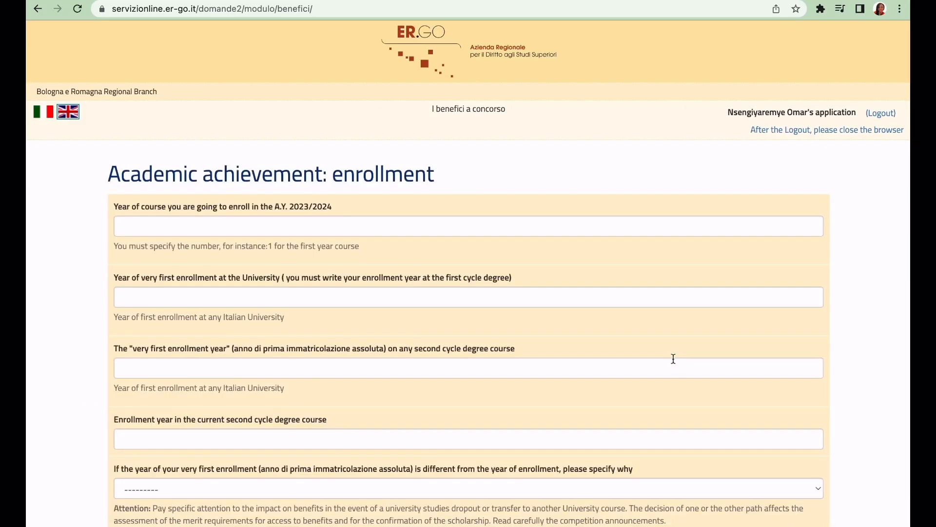
Enter 1 as the year of course and 2023 for both very first enrollment years and the current second cycle enrollment year
{"action": "left_click", "coordinate": [176, 228]}
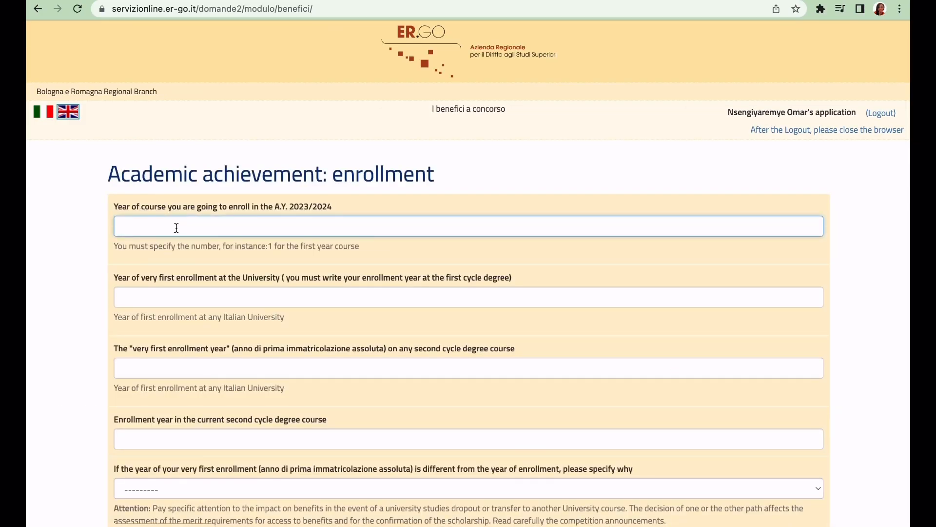
{"action": "type", "text": "1"}
{"action": "left_click", "coordinate": [145, 294]}
{"action": "type", "text": "2023"}
{"action": "key", "text": "Tab"}
{"action": "type", "text": "2023"}
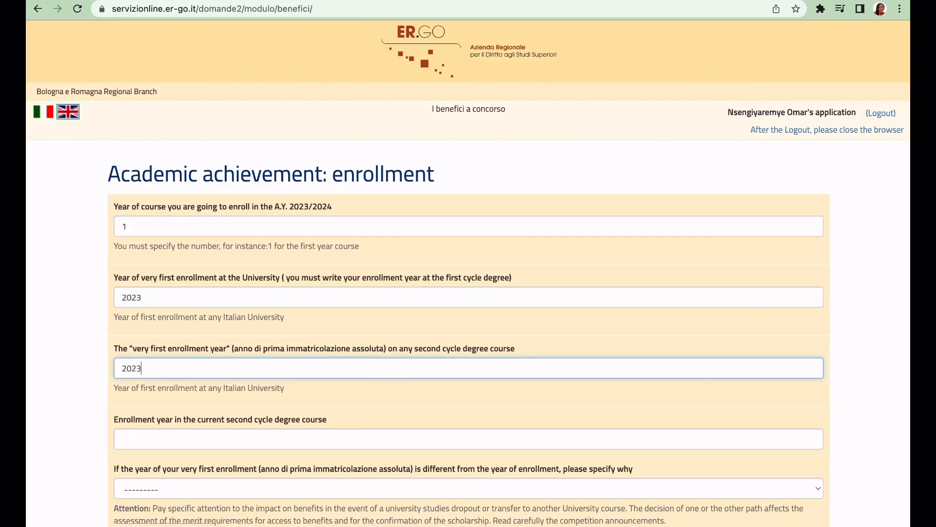
{"action": "key", "text": "Tab"}
{"action": "type", "text": "2023"}
Set the type of enrollment to Regular Course and proceed to the university degree page
{"action": "scroll", "coordinate": [859, 496], "scroll_direction": "down", "scroll_amount": 5}
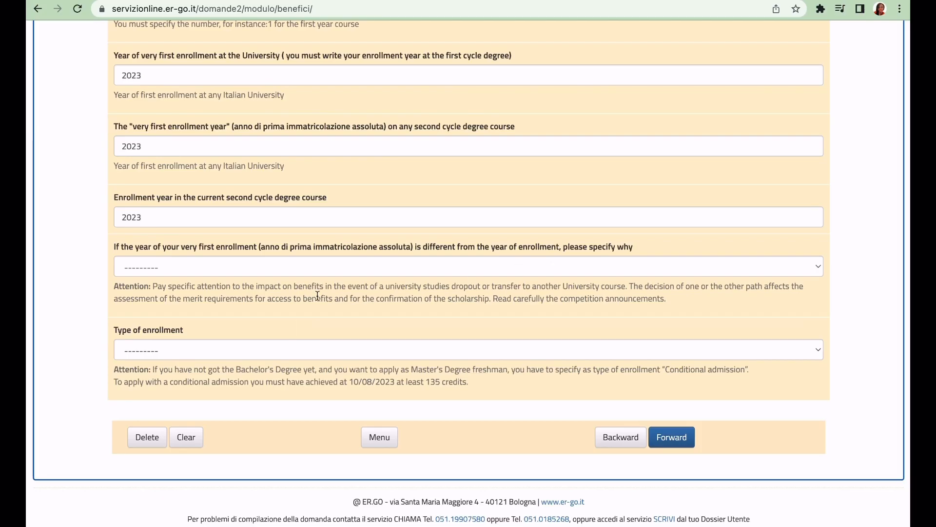
{"action": "left_click", "coordinate": [292, 352]}
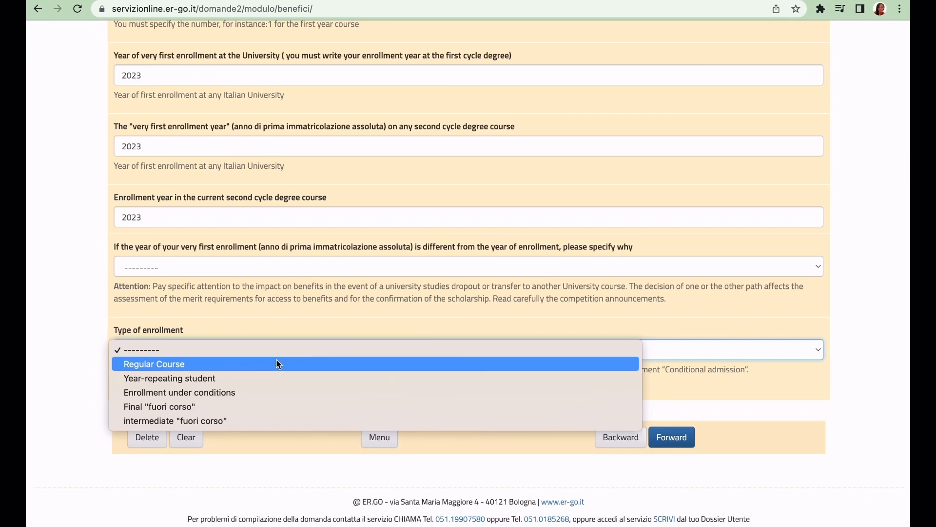
{"action": "left_click", "coordinate": [278, 364]}
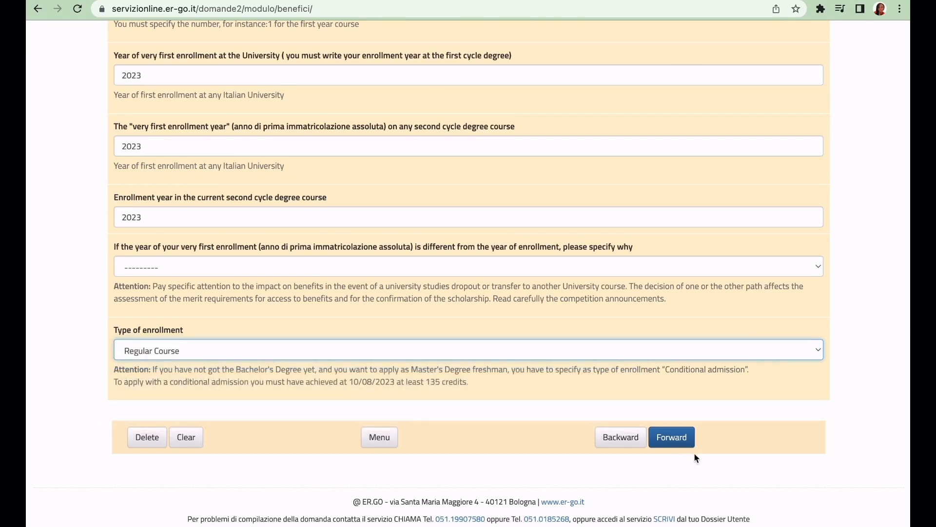
{"action": "left_click", "coordinate": [682, 440]}
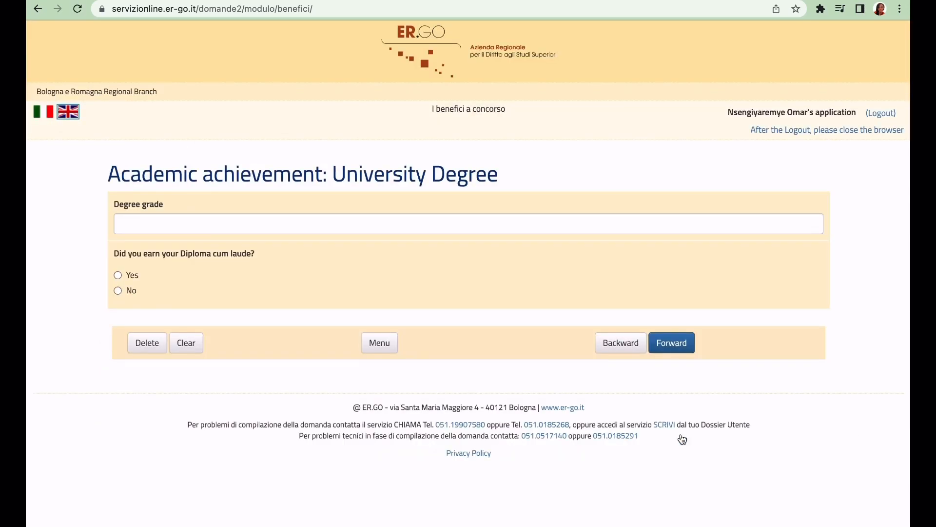
Enter a degree grade of 70, answer No to the cum laude question and continue past the competition benefits list
{"action": "left_click", "coordinate": [130, 202]}
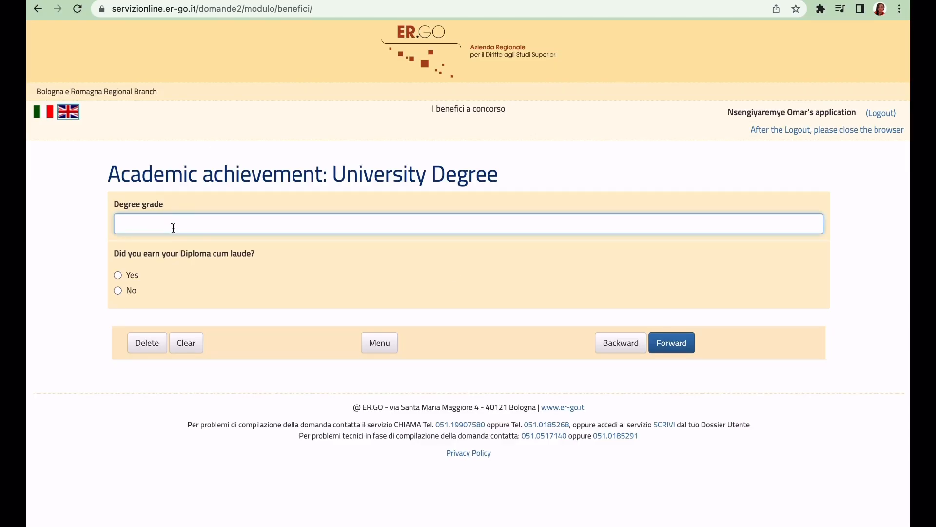
{"action": "type", "text": "70"}
{"action": "left_click", "coordinate": [117, 291]}
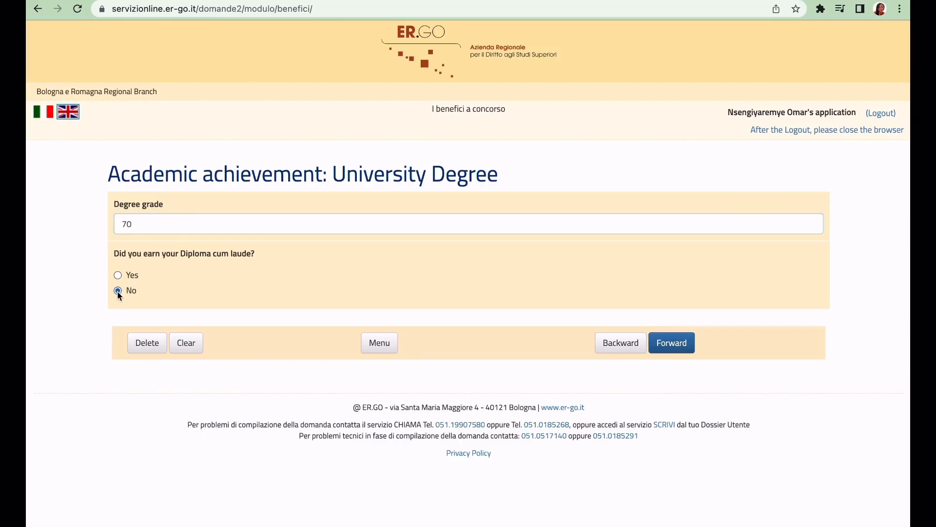
{"action": "left_click", "coordinate": [665, 341]}
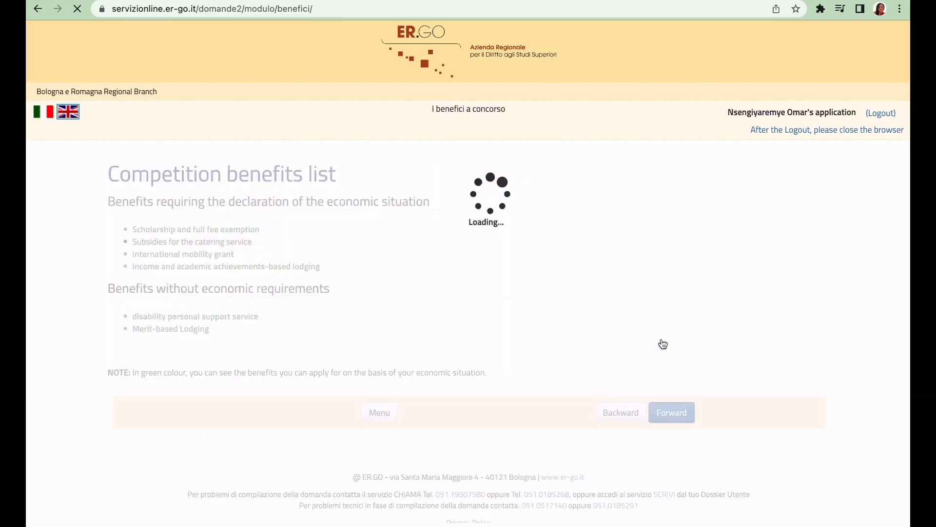
{"action": "left_click", "coordinate": [683, 412]}
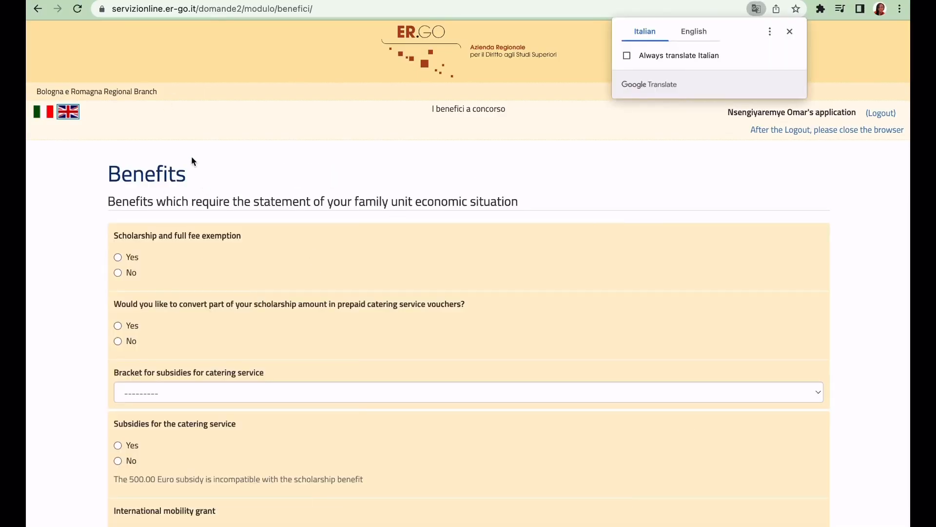
Translate the Benefits page into English and answer Yes to the scholarship and catering voucher conversion, and No to the catering service subsidies
{"action": "left_click", "coordinate": [700, 31]}
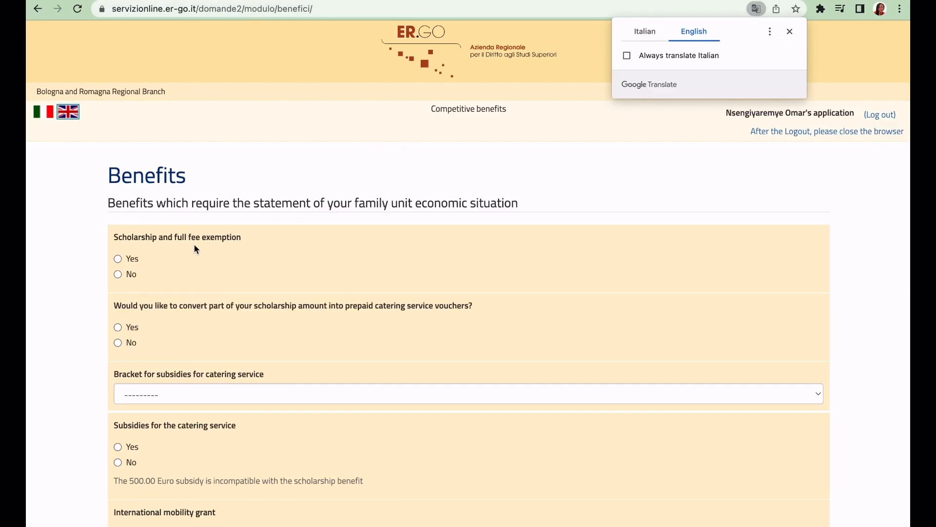
{"action": "left_click", "coordinate": [118, 258]}
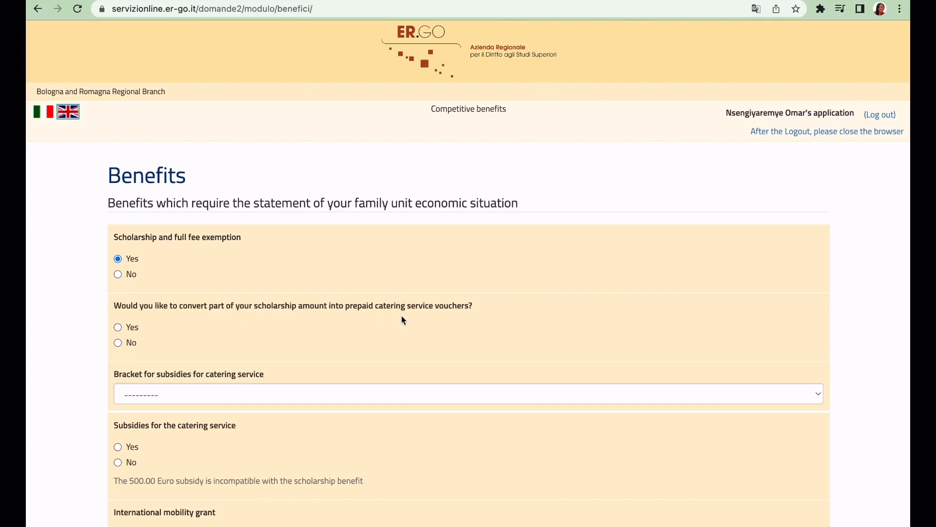
{"action": "key", "text": "Down"}
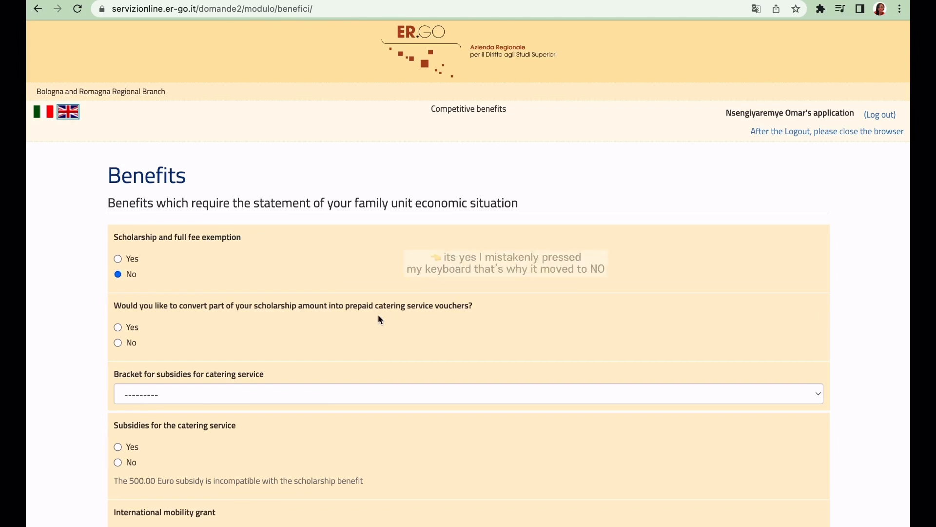
{"action": "scroll", "coordinate": [878, 312], "scroll_direction": "down", "scroll_amount": 3}
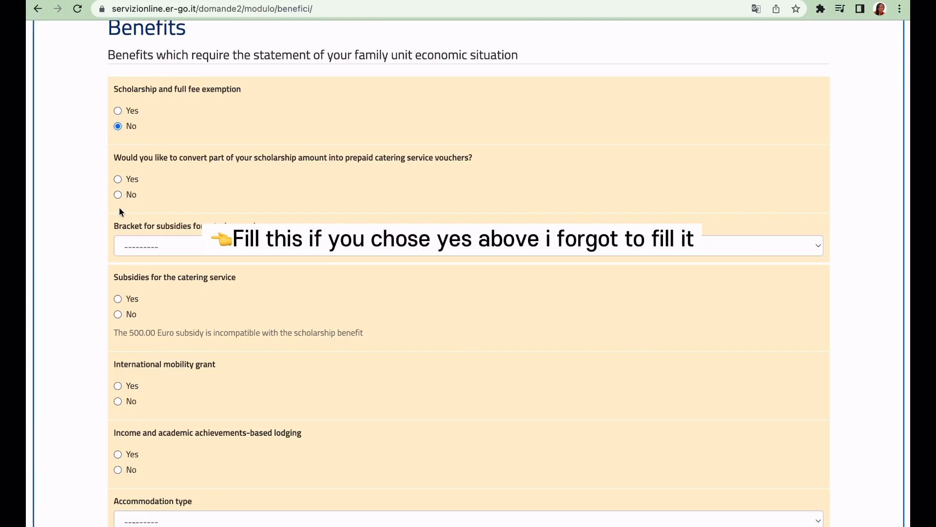
{"action": "left_click", "coordinate": [117, 179]}
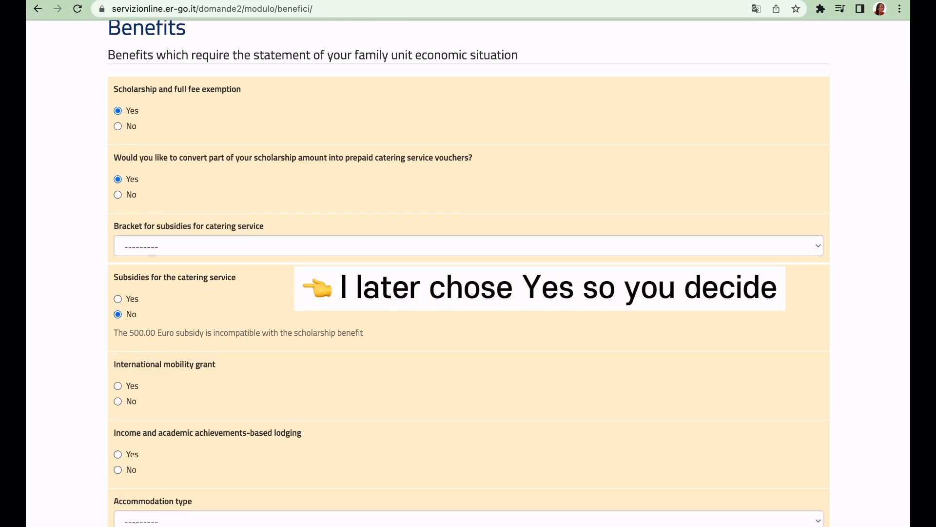
{"action": "left_click", "coordinate": [860, 361]}
Answer No to the mobility grant and Merit-based Lodging, Yes to income-based lodging with New assignment as accommodation type, and submit the page
{"action": "scroll", "coordinate": [859, 361], "scroll_direction": "down", "scroll_amount": 4}
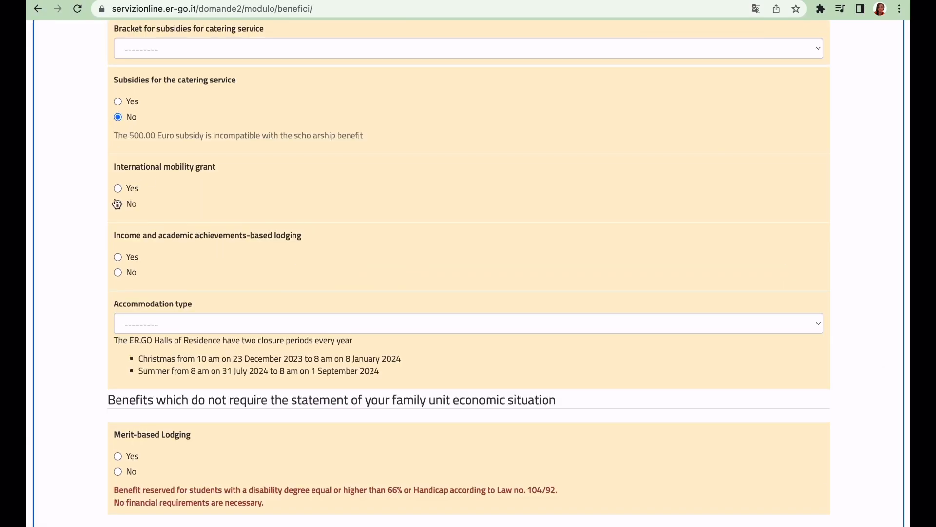
{"action": "left_click", "coordinate": [117, 204]}
{"action": "left_click", "coordinate": [117, 257]}
{"action": "left_click", "coordinate": [177, 324]}
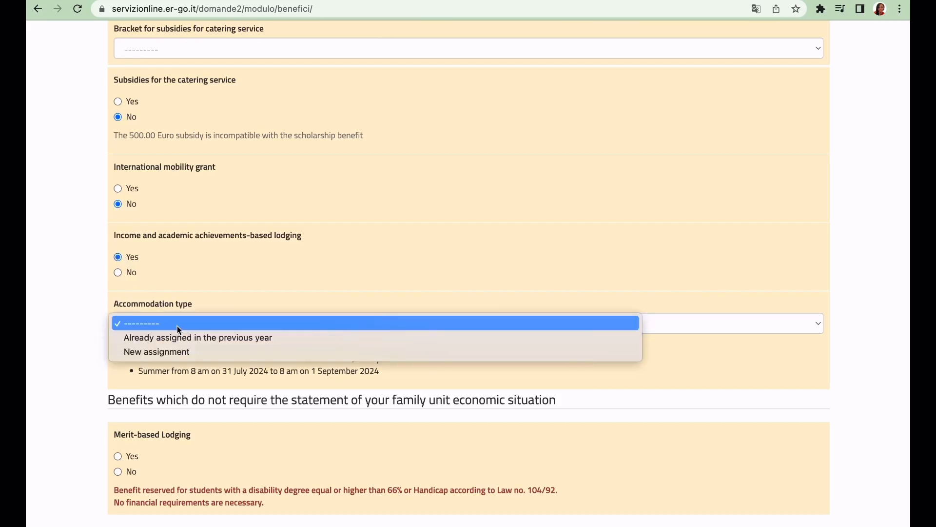
{"action": "left_click", "coordinate": [165, 351]}
{"action": "scroll", "coordinate": [852, 390], "scroll_direction": "down", "scroll_amount": 2}
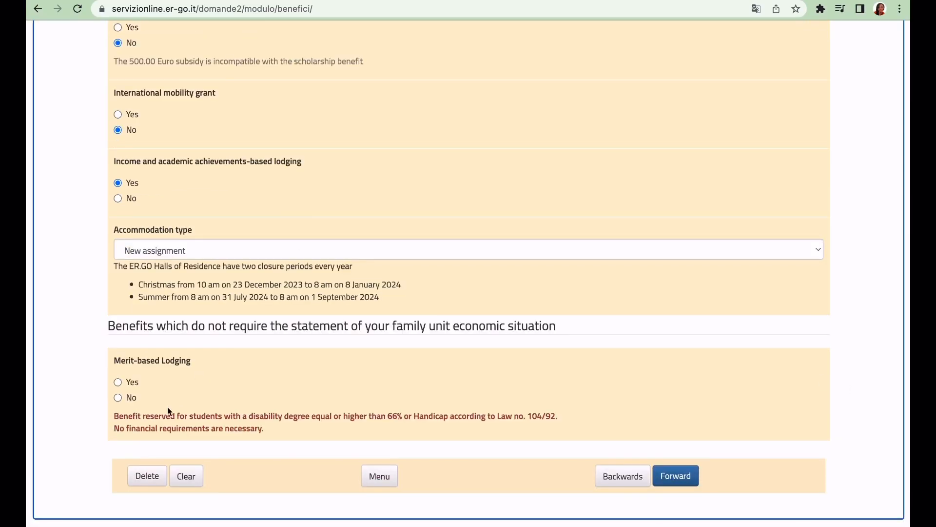
{"action": "left_click", "coordinate": [116, 396]}
{"action": "scroll", "coordinate": [116, 396], "scroll_direction": "down", "scroll_amount": 2}
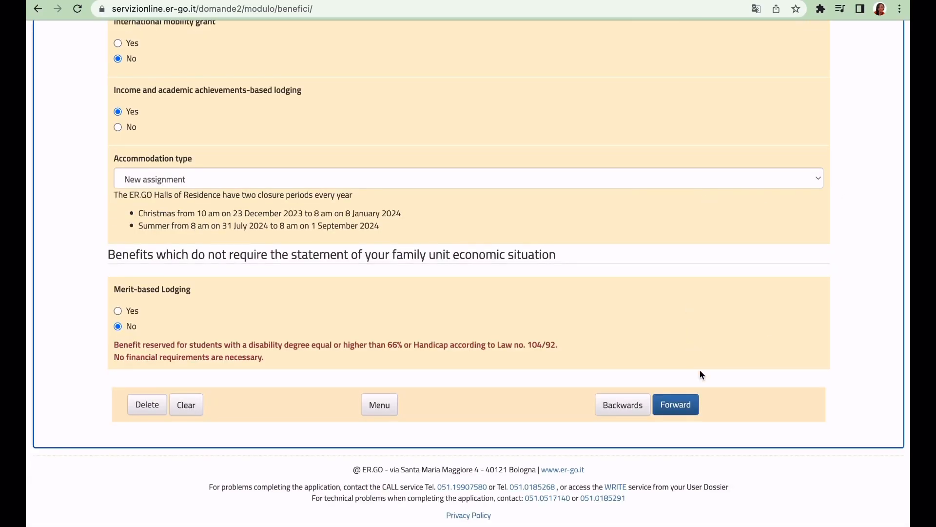
{"action": "left_click", "coordinate": [683, 406]}
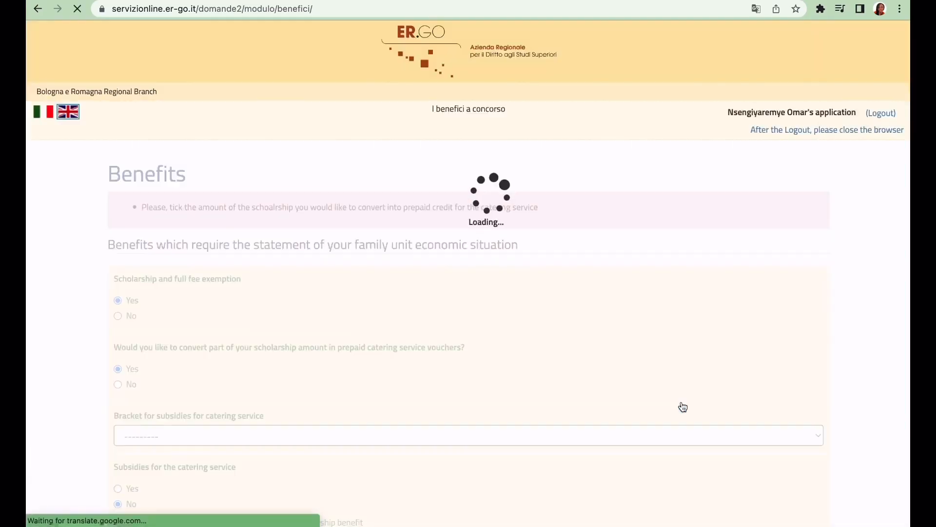
Set the catering service bracket to Conversione di €400 con contributo ER.GO di €200 and resubmit the Benefits page
{"action": "scroll", "coordinate": [682, 406], "scroll_direction": "down", "scroll_amount": 4}
{"action": "left_click", "coordinate": [407, 237]}
{"action": "left_click", "coordinate": [406, 266]}
{"action": "left_click", "coordinate": [857, 202]}
{"action": "scroll", "coordinate": [857, 202], "scroll_direction": "up", "scroll_amount": 1}
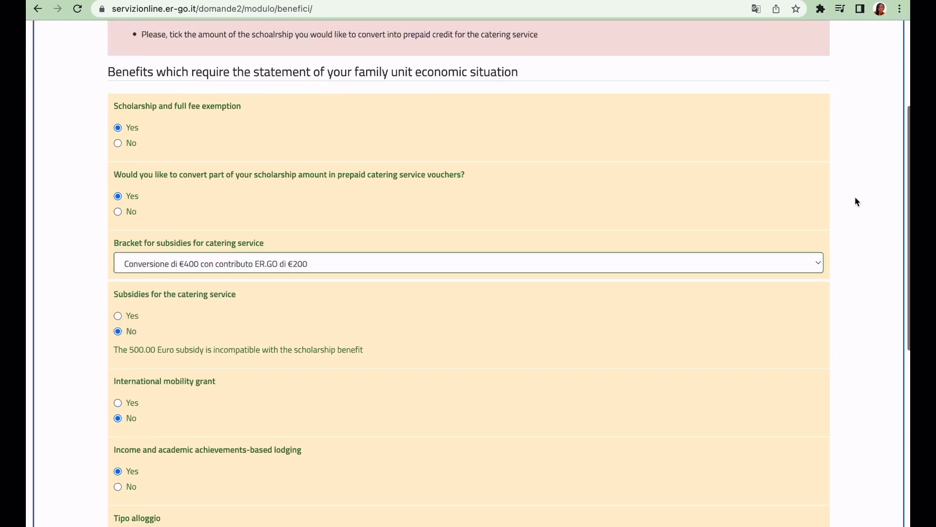
{"action": "scroll", "coordinate": [857, 202], "scroll_direction": "up", "scroll_amount": 3}
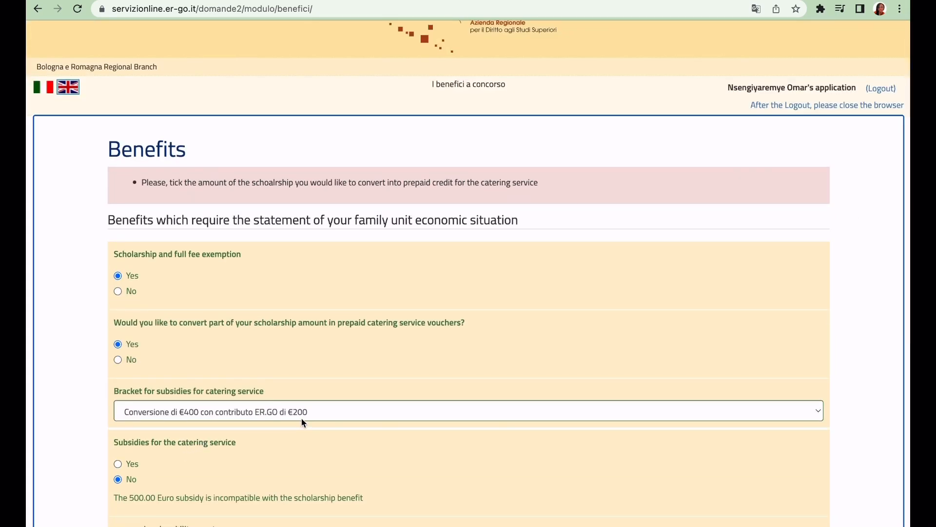
{"action": "scroll", "coordinate": [204, 375], "scroll_direction": "down", "scroll_amount": 9}
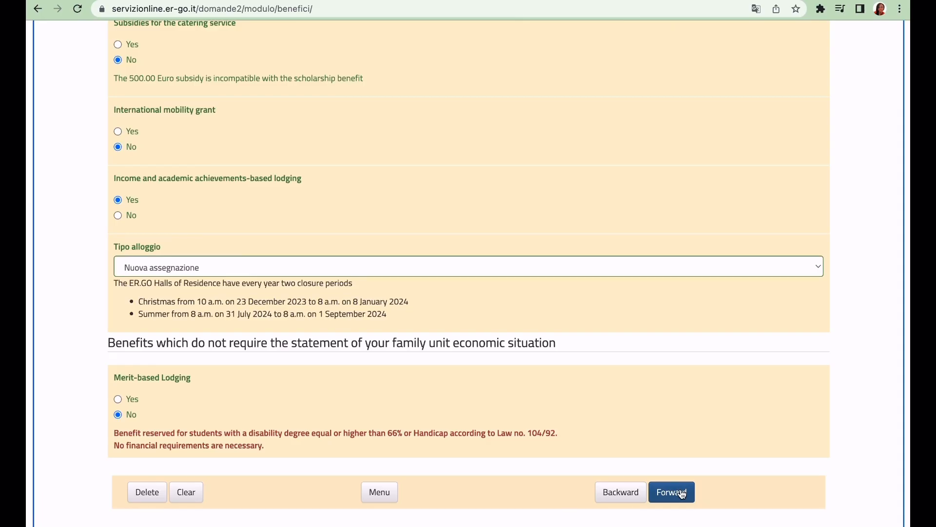
{"action": "left_click", "coordinate": [682, 494]}
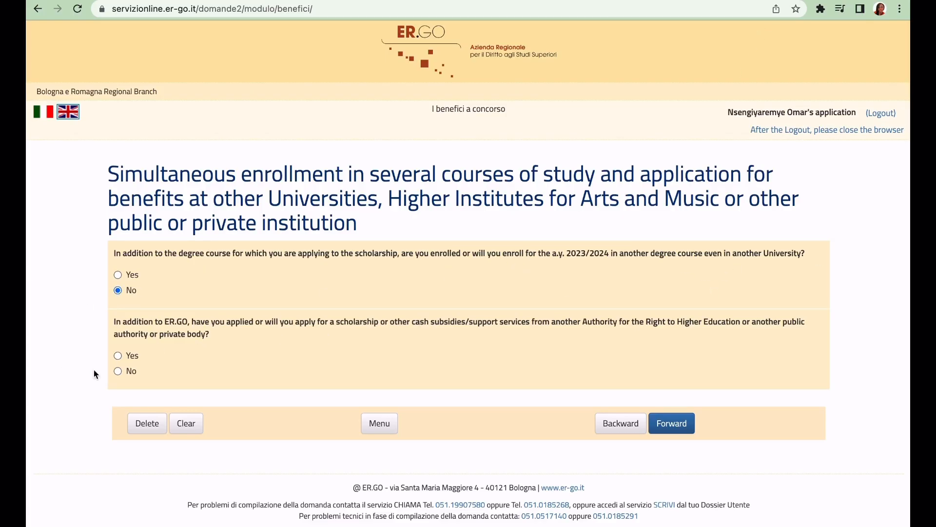
Answer No to applying for other scholarships or subsidies, declare that the communications information has been read, and proceed to the credit methods page
{"action": "left_click", "coordinate": [118, 371]}
{"action": "left_click", "coordinate": [681, 427]}
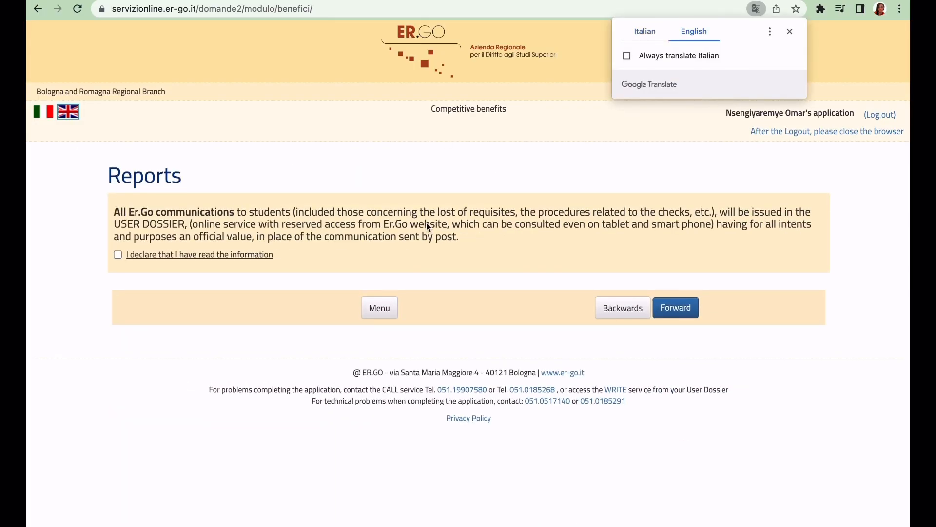
{"action": "left_click", "coordinate": [156, 254]}
{"action": "left_click", "coordinate": [683, 312]}
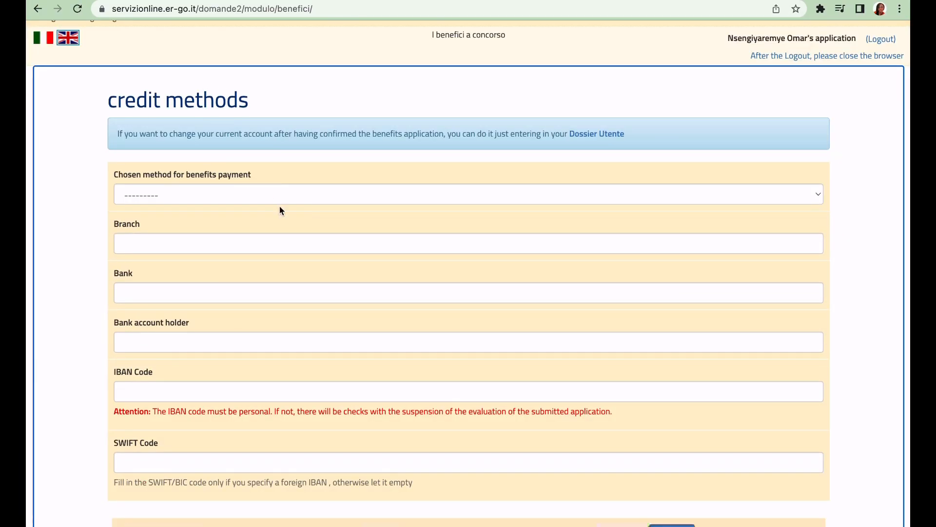
Choose Prepaid personal card (to be issued) as the benefits payment method and proceed to the application summary
{"action": "scroll", "coordinate": [281, 210], "scroll_direction": "down", "scroll_amount": 2}
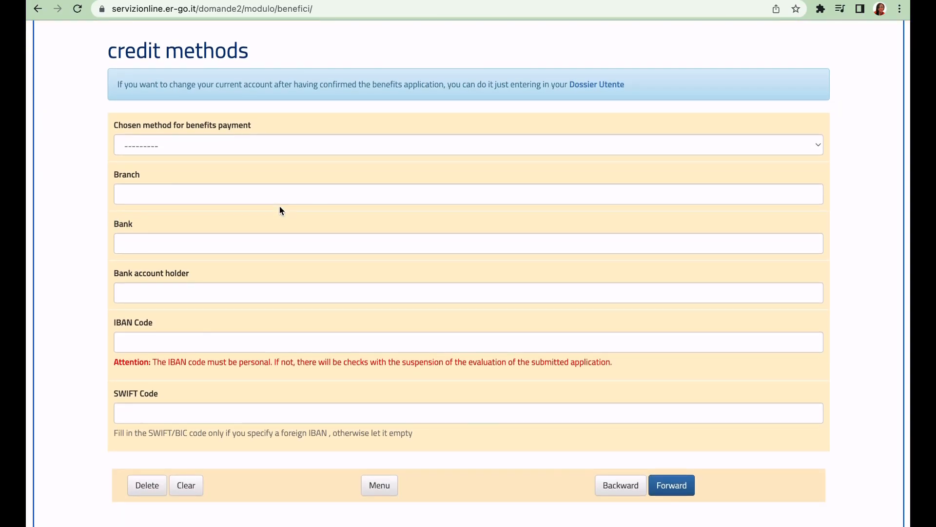
{"action": "left_click", "coordinate": [213, 150]}
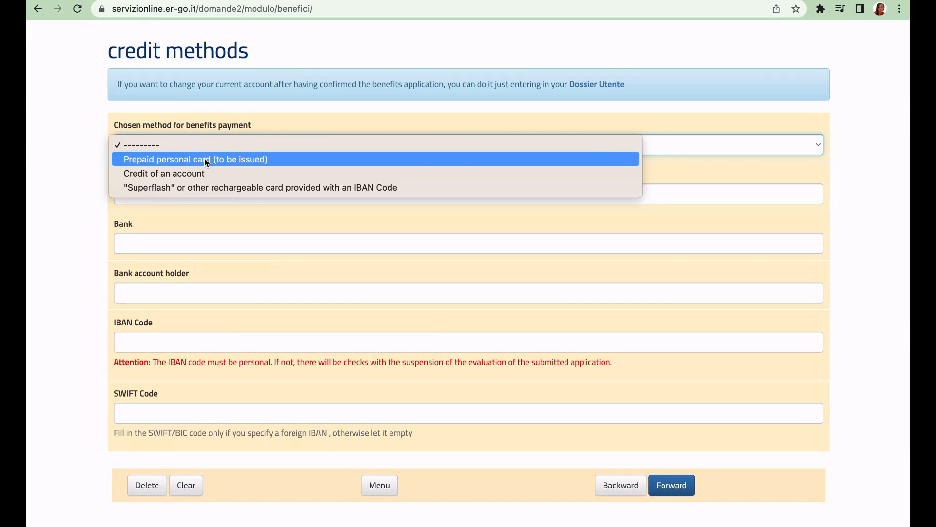
{"action": "left_click", "coordinate": [205, 160]}
{"action": "scroll", "coordinate": [695, 258], "scroll_direction": "down", "scroll_amount": 3}
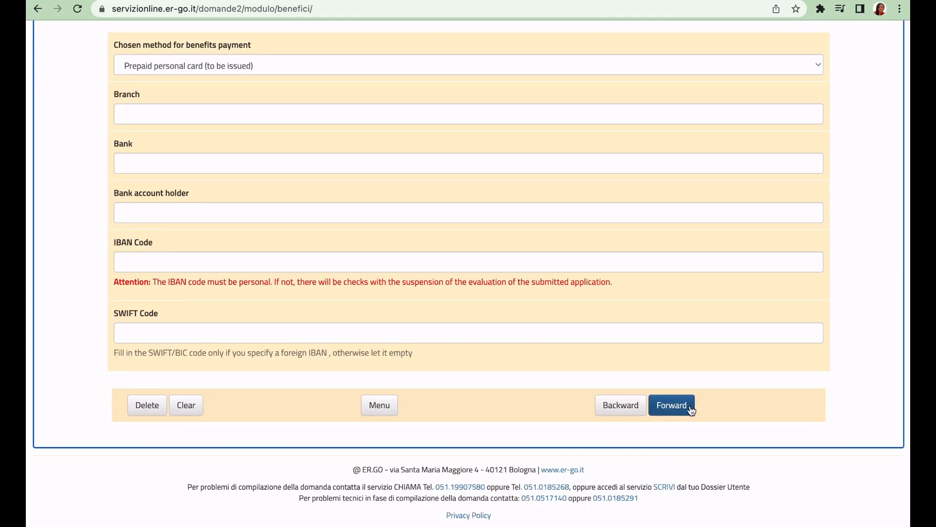
{"action": "left_click", "coordinate": [688, 406]}
Review the application summary through to the benefits payment method and choose not to confirm the data
{"action": "scroll", "coordinate": [689, 293], "scroll_direction": "down", "scroll_amount": 8}
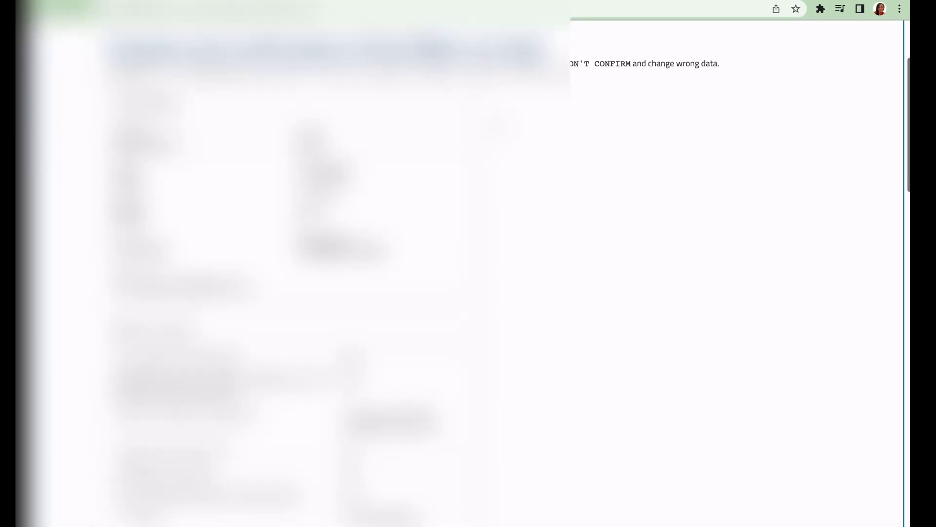
{"action": "scroll", "coordinate": [293, 273], "scroll_direction": "down", "scroll_amount": 10}
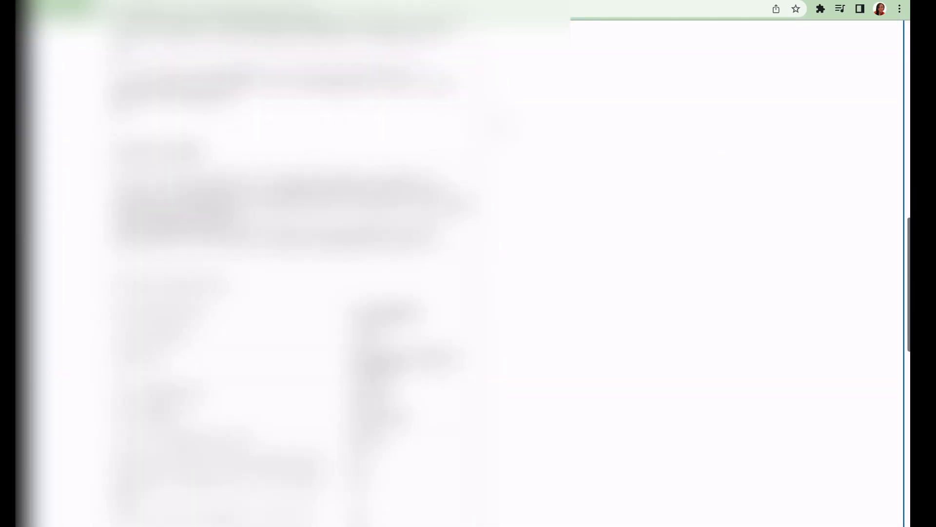
{"action": "scroll", "coordinate": [498, 126], "scroll_direction": "down", "scroll_amount": 7}
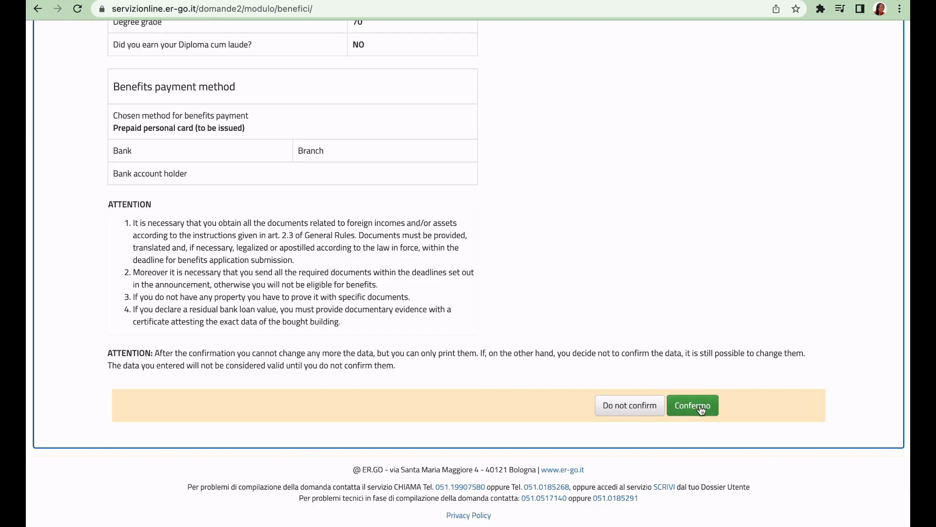
{"action": "left_click", "coordinate": [625, 412]}
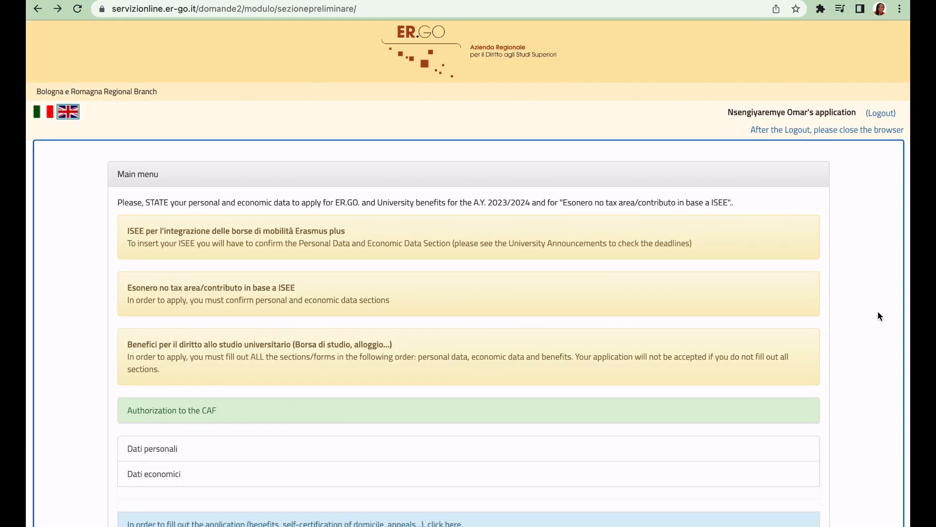
Open the application forms list, view the Esonero no tax area/contributo in base a ISEE form, and return to the list
{"action": "scroll", "coordinate": [879, 316], "scroll_direction": "down", "scroll_amount": 6}
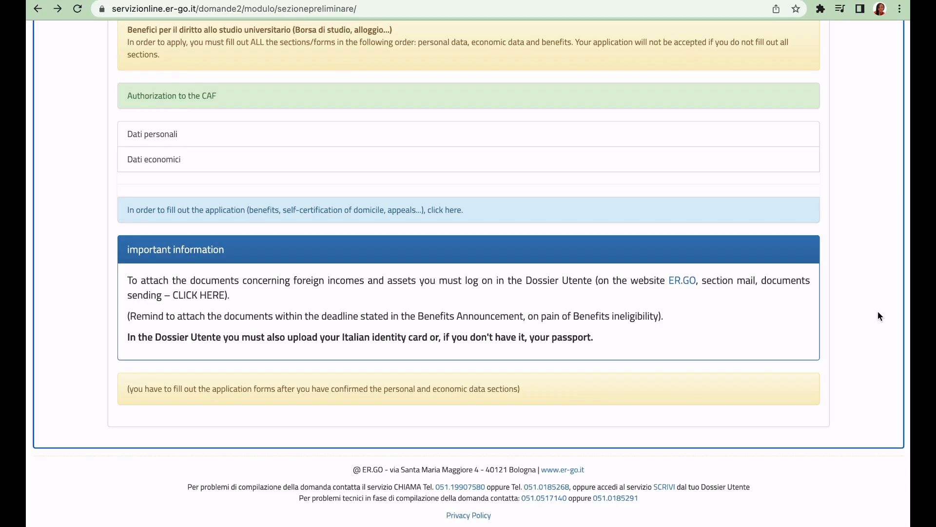
{"action": "left_click", "coordinate": [453, 214]}
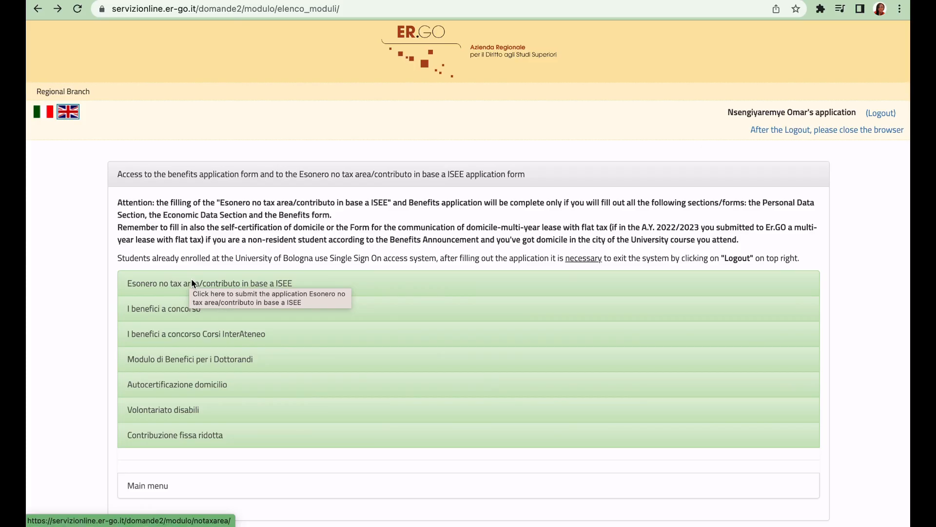
{"action": "left_click", "coordinate": [233, 281]}
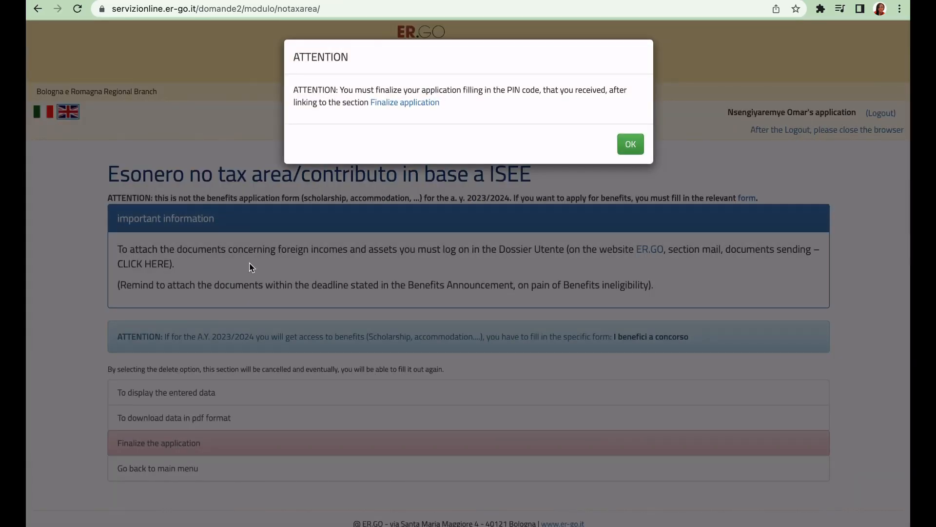
{"action": "left_click", "coordinate": [632, 151]}
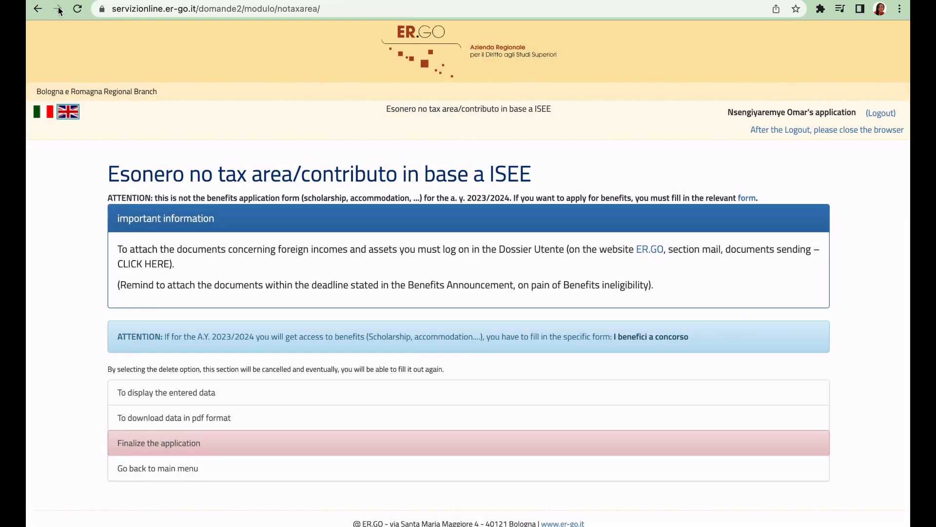
{"action": "left_click", "coordinate": [35, 10]}
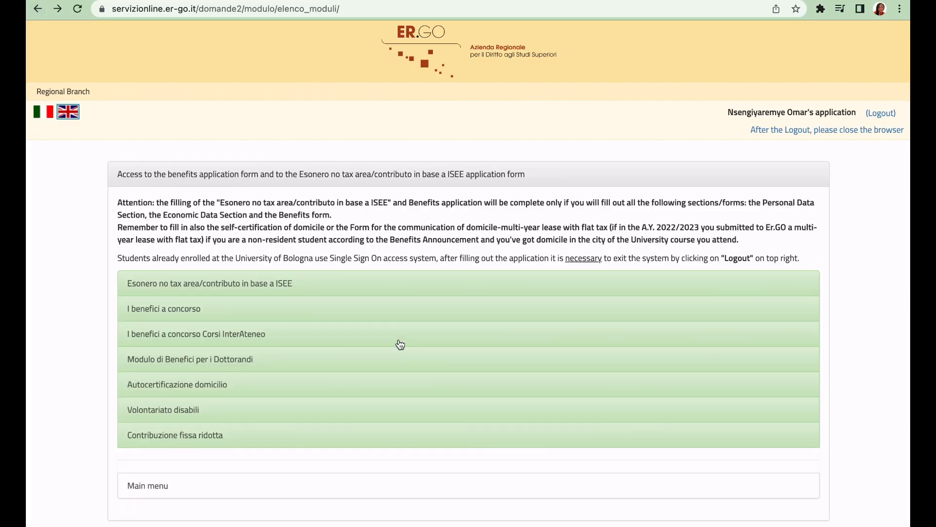